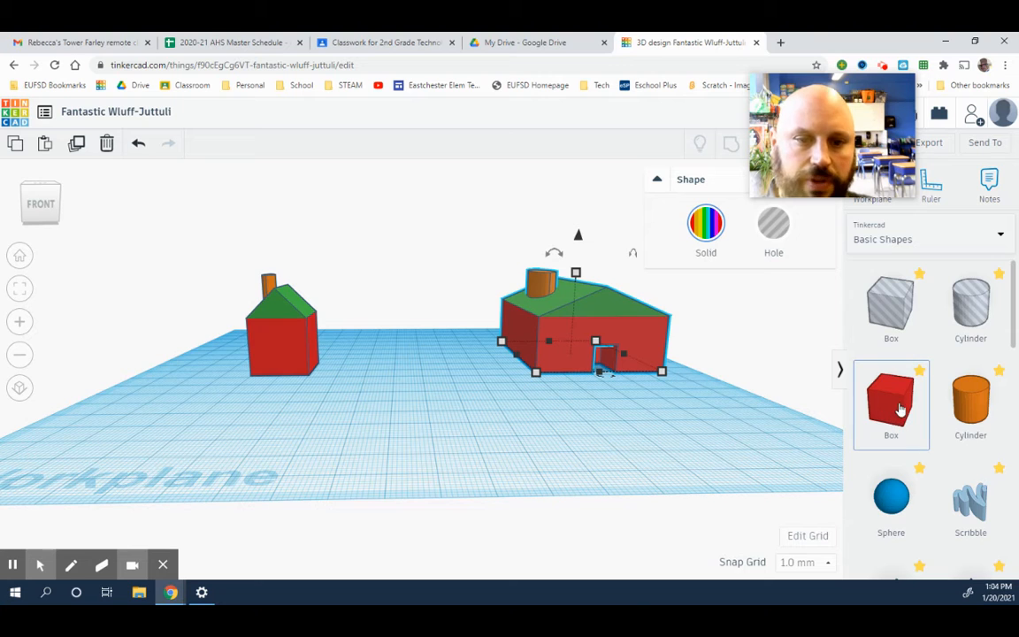
- Place two red box shapes on the workplane in front of the existing houses
{"action": "left_click_drag", "start_coordinate": [898, 413], "coordinate": [417, 447]}
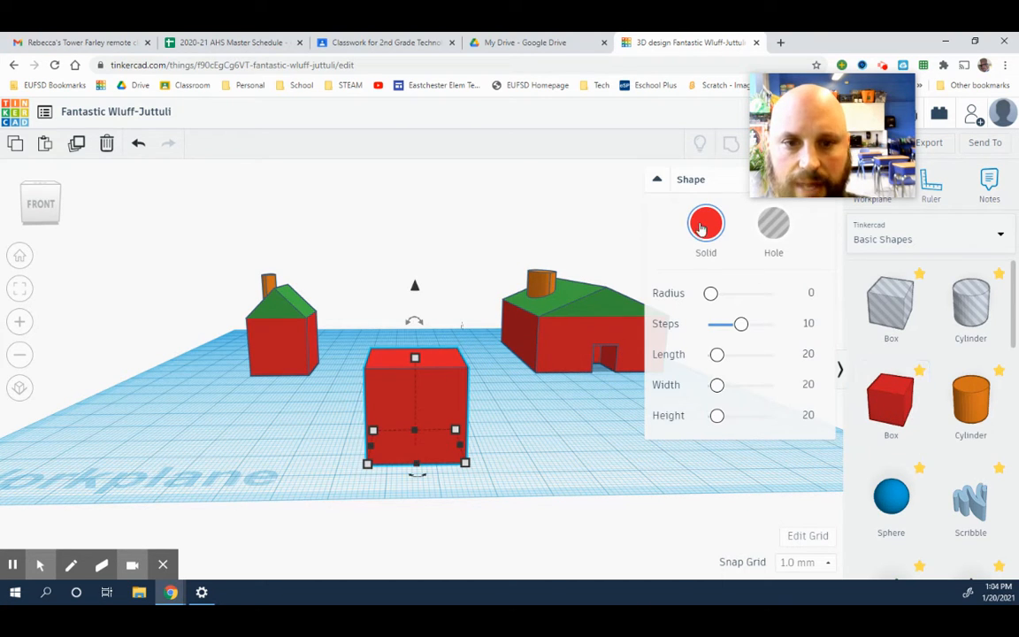
{"action": "left_click", "coordinate": [656, 179]}
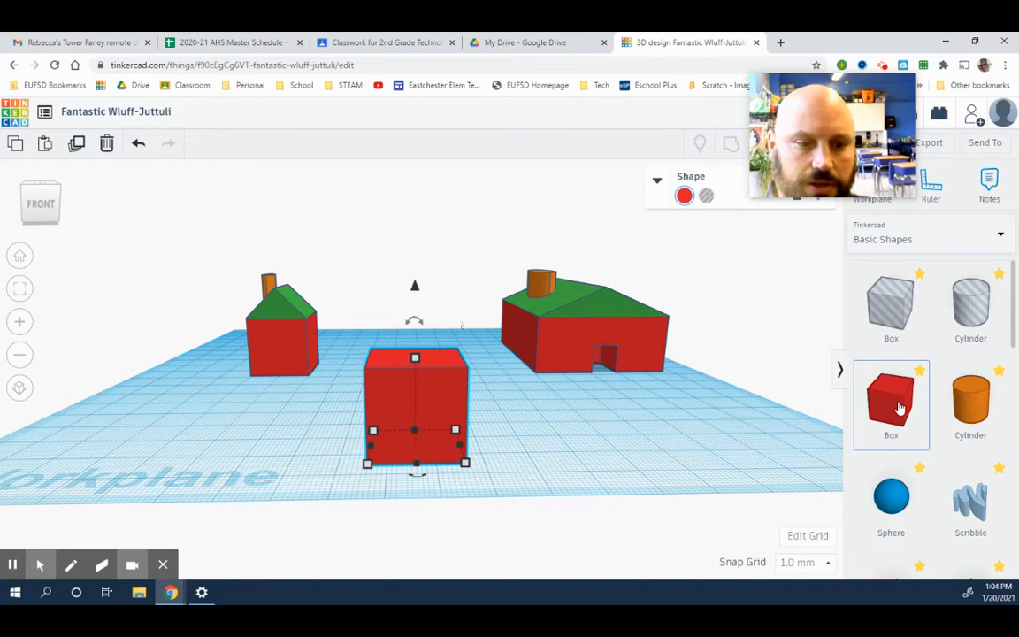
{"action": "left_click_drag", "start_coordinate": [899, 407], "coordinate": [635, 436]}
- Place a green roof shape between the two new boxes and delete the box beside the large house
{"action": "scroll", "coordinate": [939, 425], "scroll_direction": "down", "scroll_amount": 3}
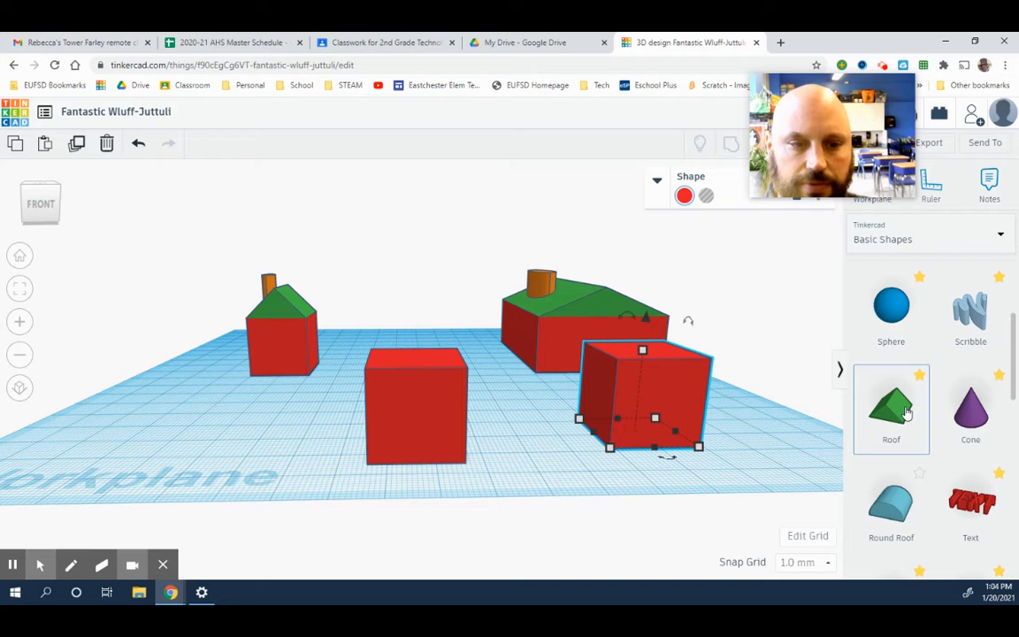
{"action": "left_click", "coordinate": [906, 413]}
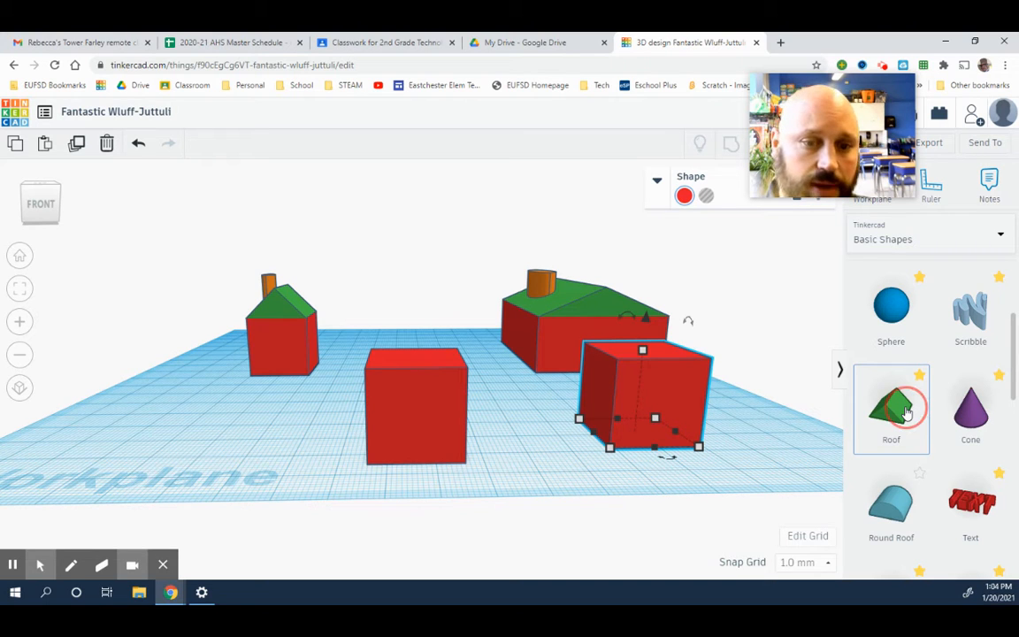
{"action": "left_click_drag", "start_coordinate": [906, 414], "coordinate": [524, 437]}
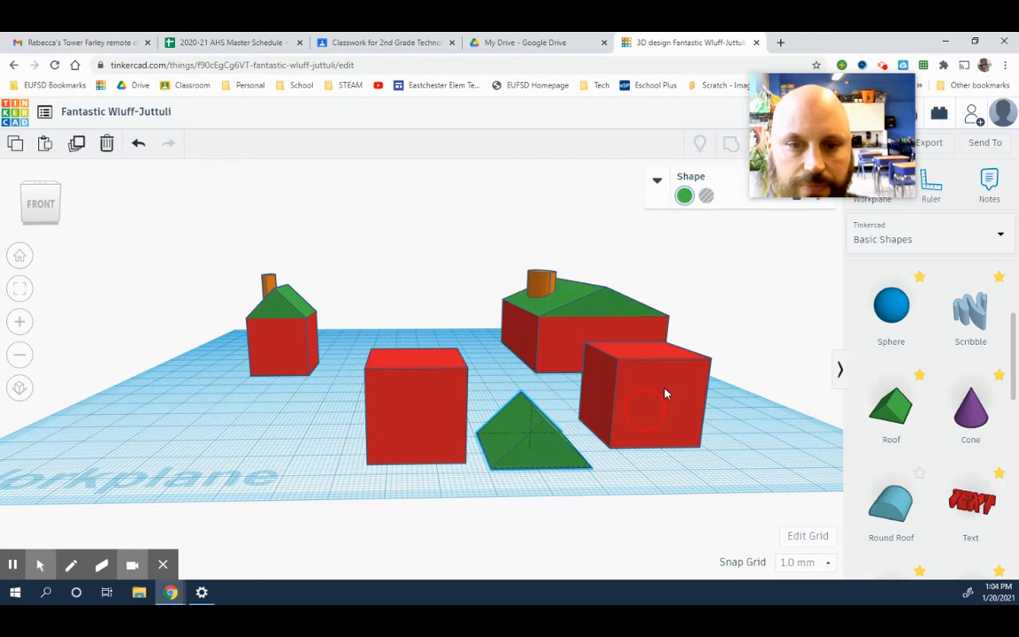
{"action": "left_click_drag", "start_coordinate": [666, 393], "coordinate": [708, 381]}
{"action": "key", "text": "Delete"}
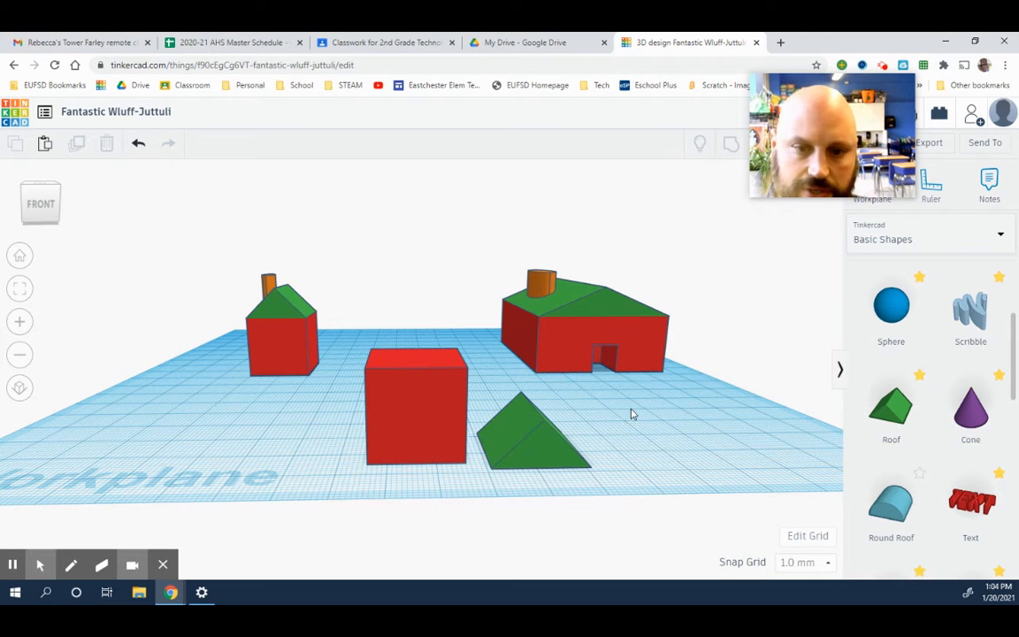
- Move the green roof a little farther away from the new red box
{"action": "right_click_drag", "start_coordinate": [635, 413], "coordinate": [469, 408]}
{"action": "right_click_drag", "start_coordinate": [683, 451], "coordinate": [411, 467]}
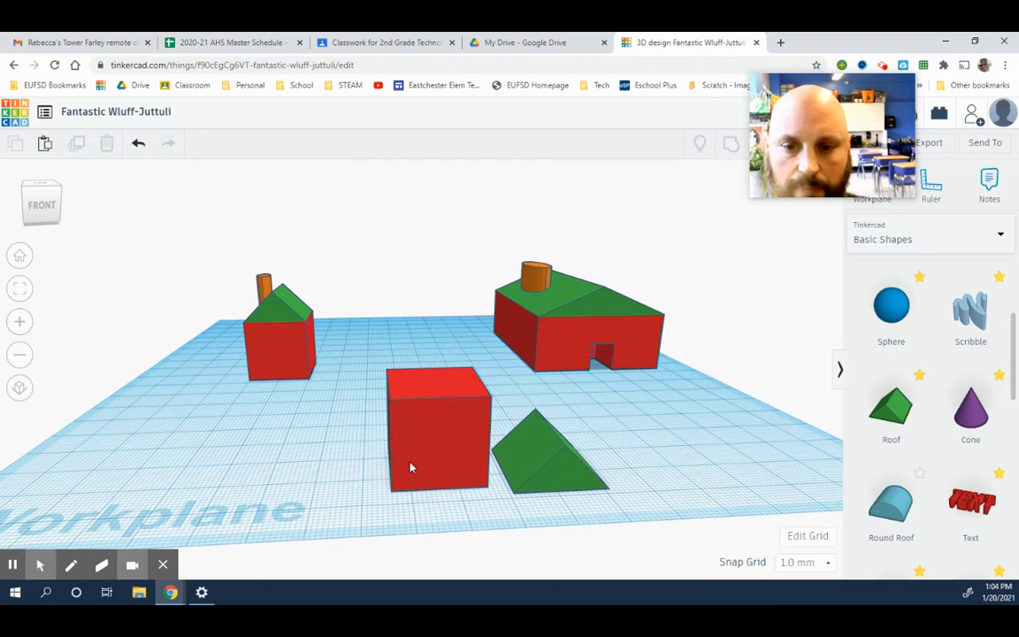
{"action": "right_click_drag", "start_coordinate": [478, 502], "coordinate": [510, 488]}
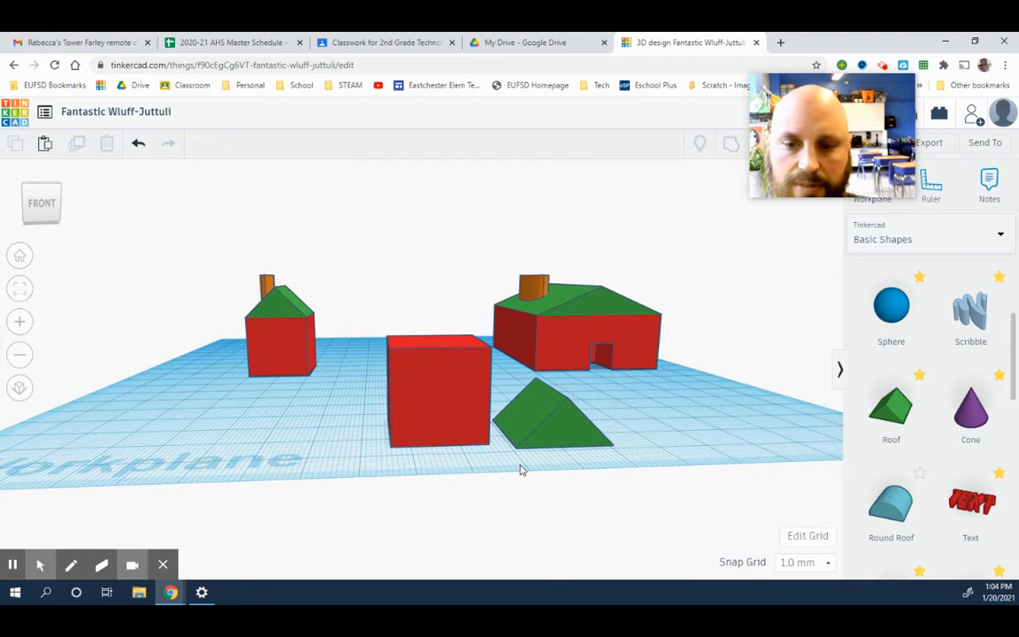
{"action": "scroll", "coordinate": [480, 425], "scroll_direction": "up", "scroll_amount": 2}
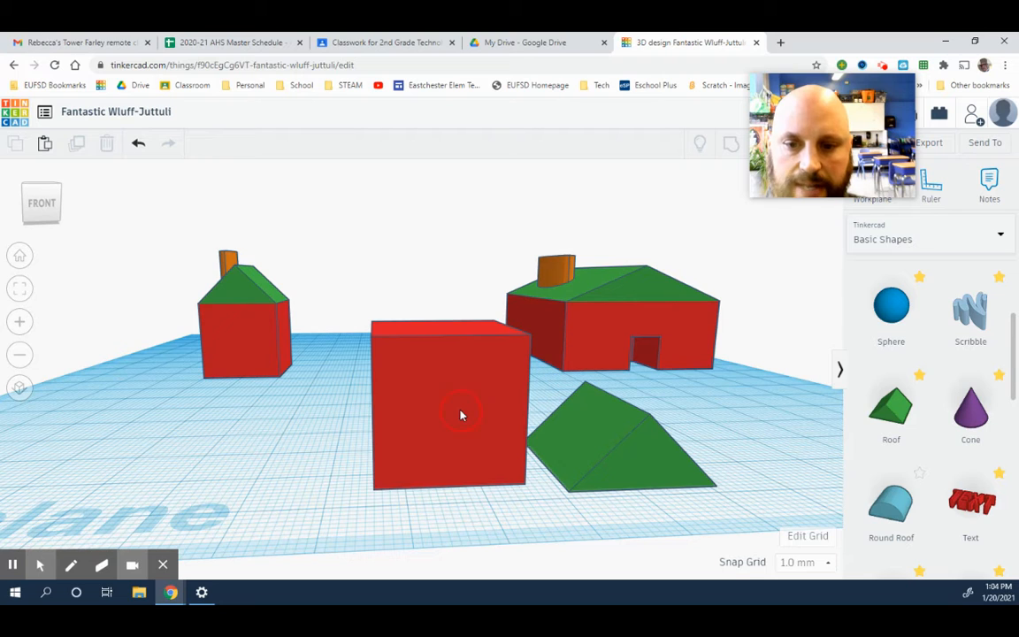
{"action": "left_click", "coordinate": [460, 415]}
{"action": "left_click_drag", "start_coordinate": [606, 436], "coordinate": [663, 407]}
- Check the new red box's length, width and height dimensions
{"action": "left_click", "coordinate": [491, 398]}
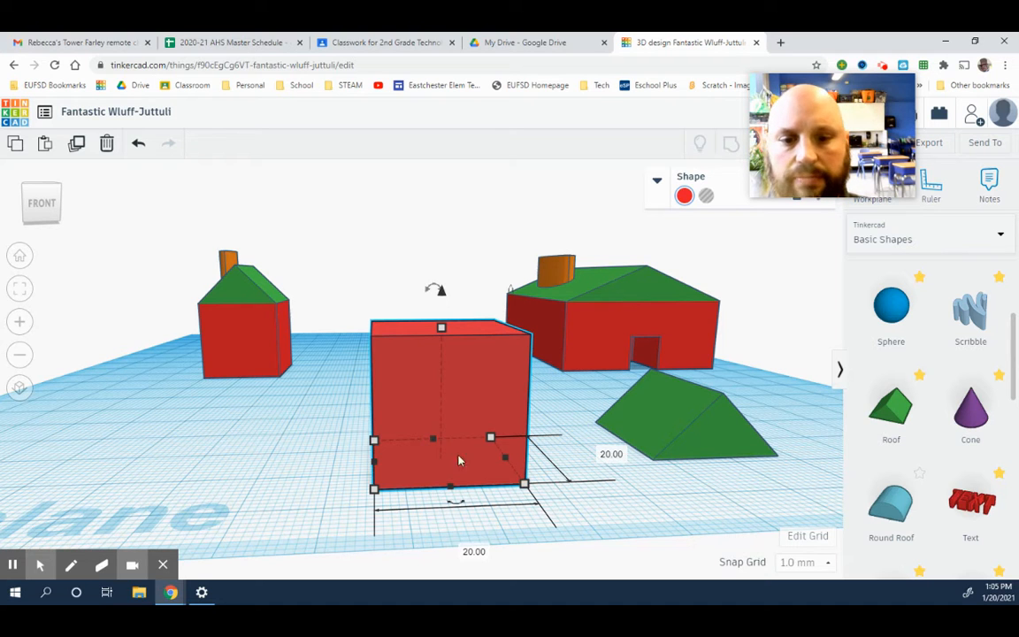
{"action": "right_click_drag", "start_coordinate": [628, 514], "coordinate": [553, 467]}
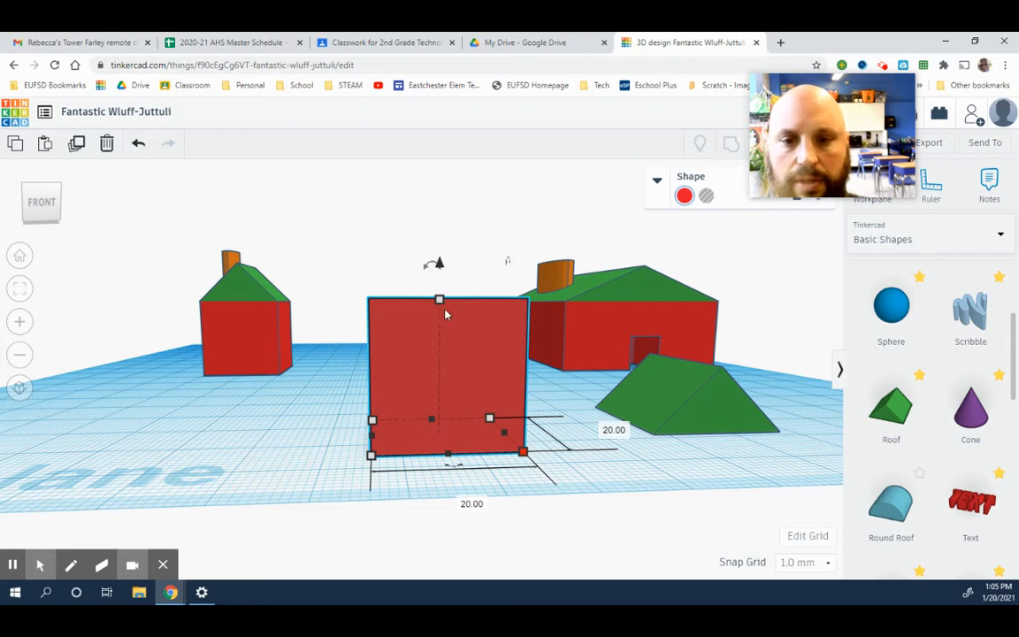
{"action": "left_click", "coordinate": [440, 301]}
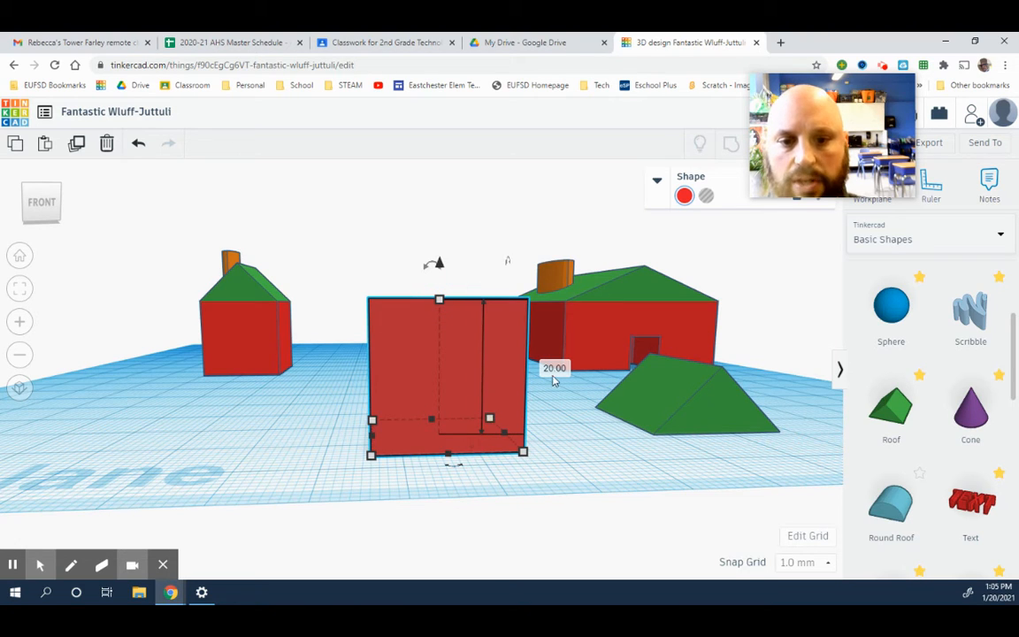
{"action": "right_click_drag", "start_coordinate": [568, 425], "coordinate": [563, 425]}
- Move the roof closer beside the red box and check its length, width and height
{"action": "right_click_drag", "start_coordinate": [676, 398], "coordinate": [651, 408]}
{"action": "left_click_drag", "start_coordinate": [651, 408], "coordinate": [600, 415]}
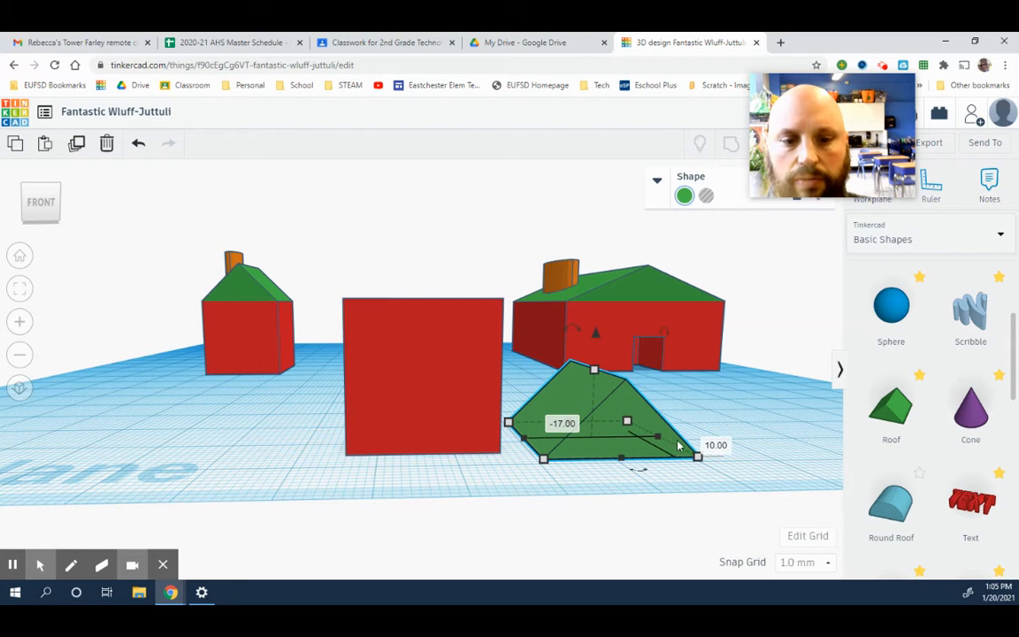
{"action": "left_click", "coordinate": [698, 456]}
{"action": "right_click_drag", "start_coordinate": [765, 477], "coordinate": [734, 469]}
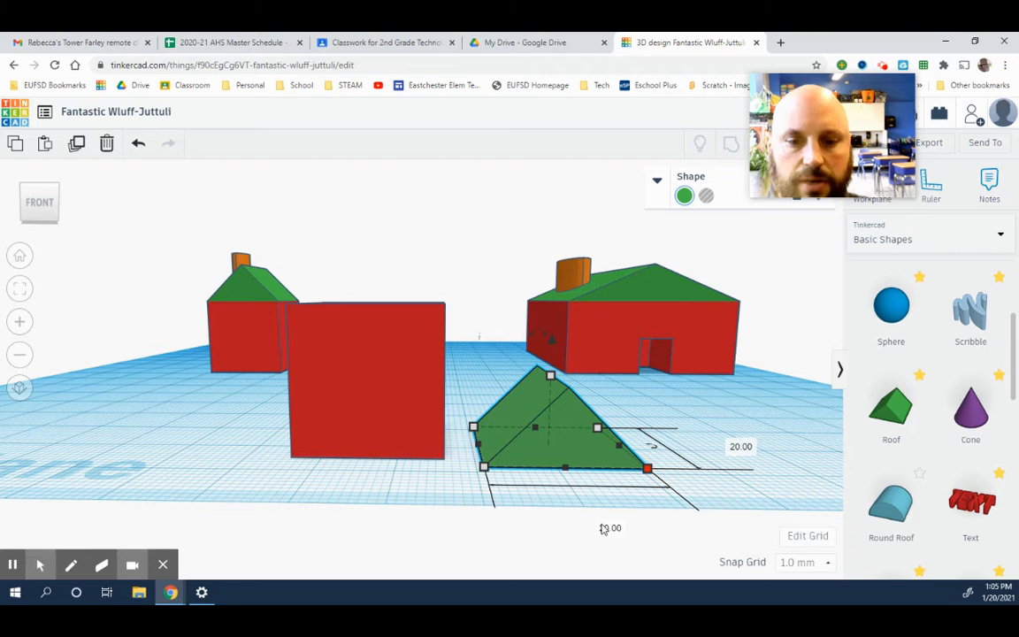
{"action": "left_click", "coordinate": [550, 376]}
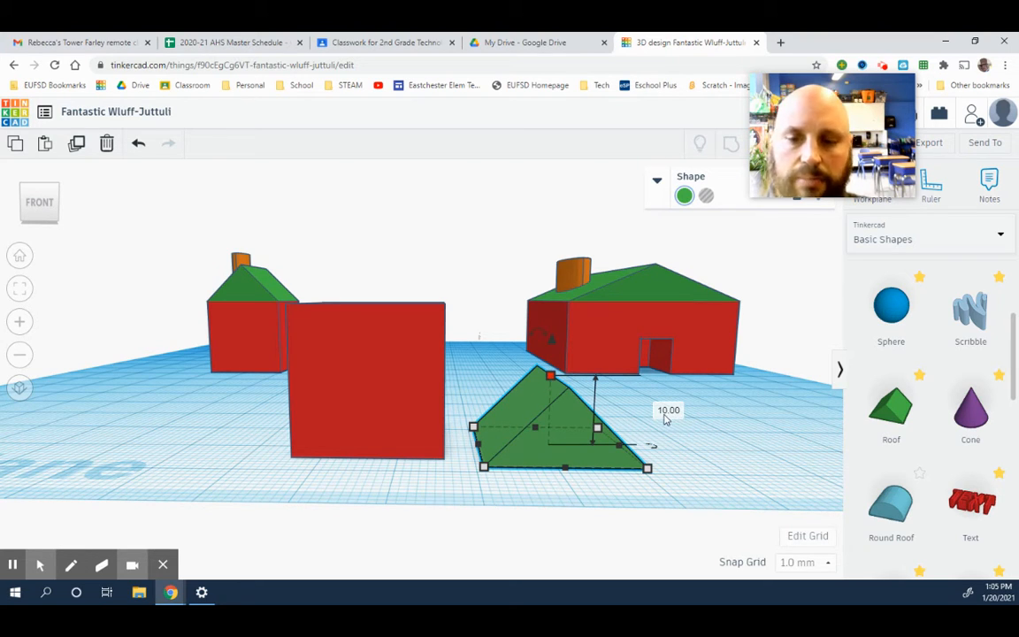
- Raise the roof 20 mm above the workplane, level with the top of the box
{"action": "right_click_drag", "start_coordinate": [495, 484], "coordinate": [519, 482]}
{"action": "right_click_drag", "start_coordinate": [768, 398], "coordinate": [598, 436]}
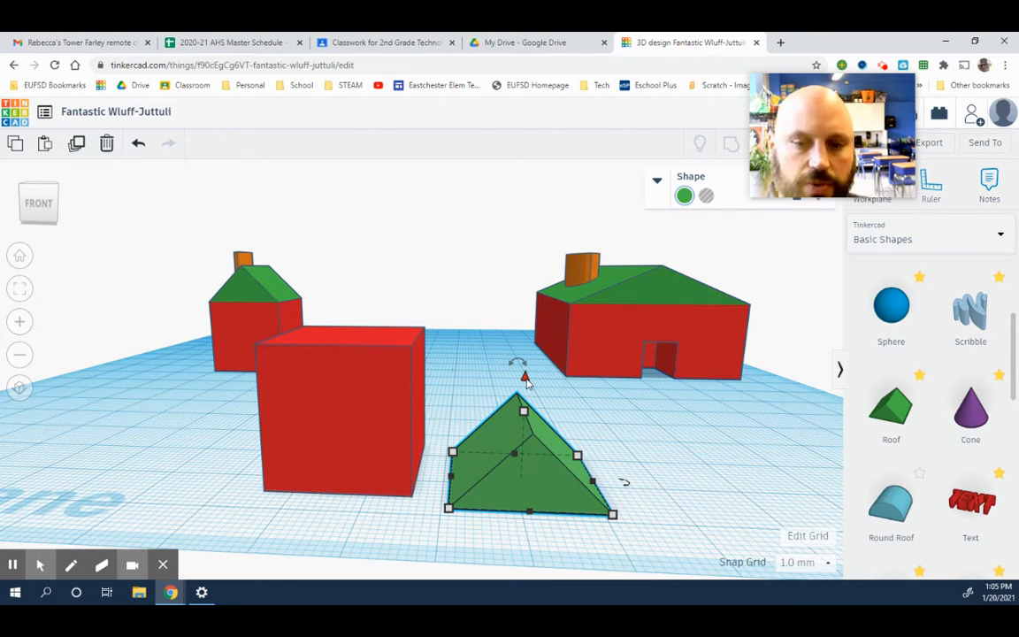
{"action": "left_click_drag", "start_coordinate": [526, 381], "coordinate": [529, 230]}
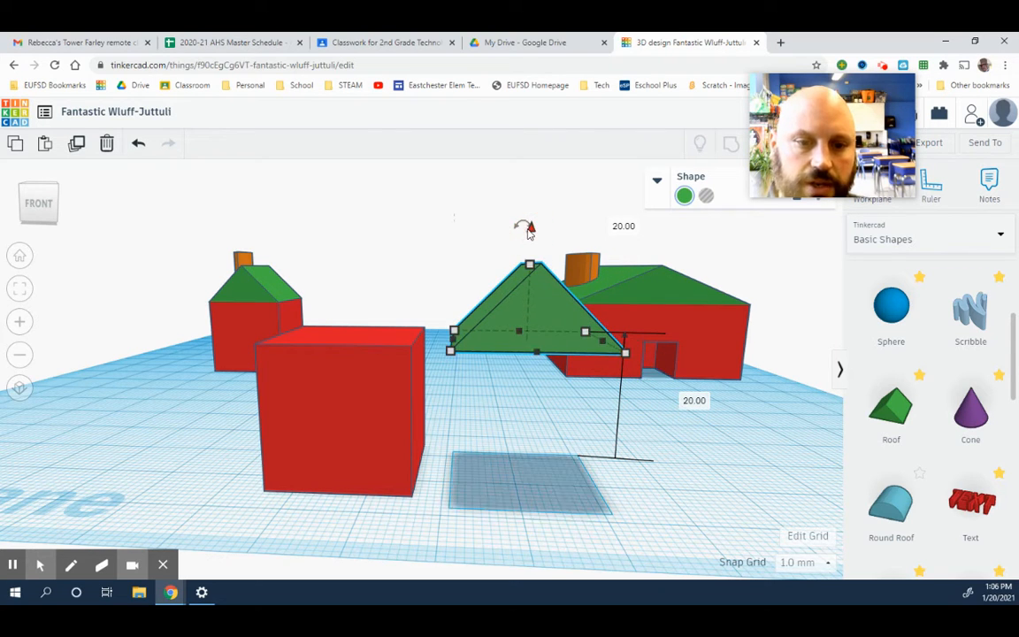
- Move the raised roof over onto the red box so that their edges line up
{"action": "left_click", "coordinate": [524, 406]}
{"action": "right_click_drag", "start_coordinate": [524, 405], "coordinate": [557, 403]}
{"action": "left_click", "coordinate": [512, 399]}
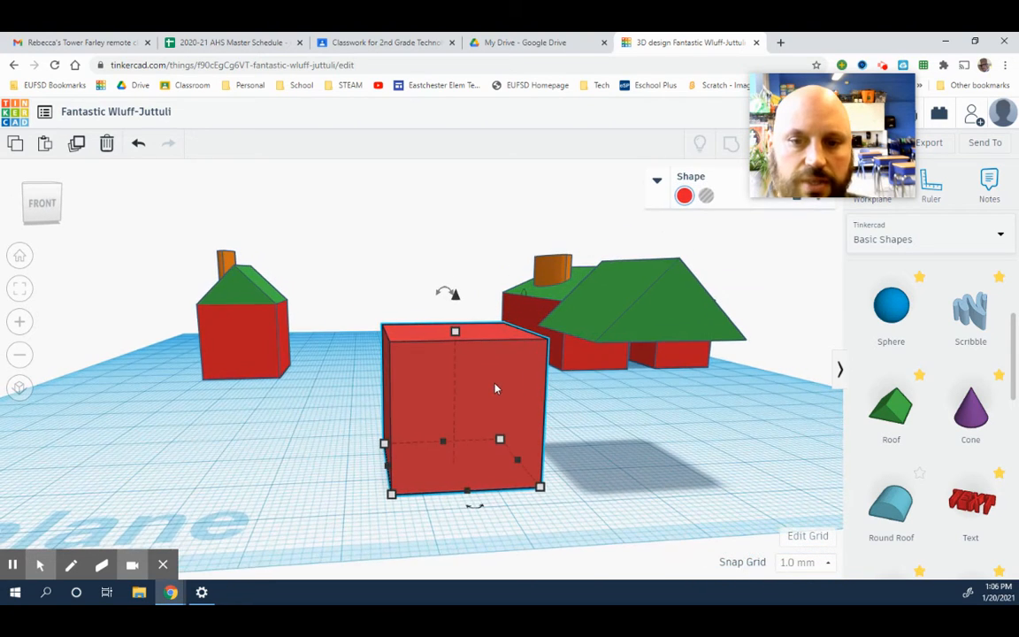
{"action": "right_click_drag", "start_coordinate": [596, 433], "coordinate": [689, 354]}
{"action": "left_click_drag", "start_coordinate": [678, 342], "coordinate": [497, 352]}
{"action": "right_click_drag", "start_coordinate": [496, 361], "coordinate": [478, 443]}
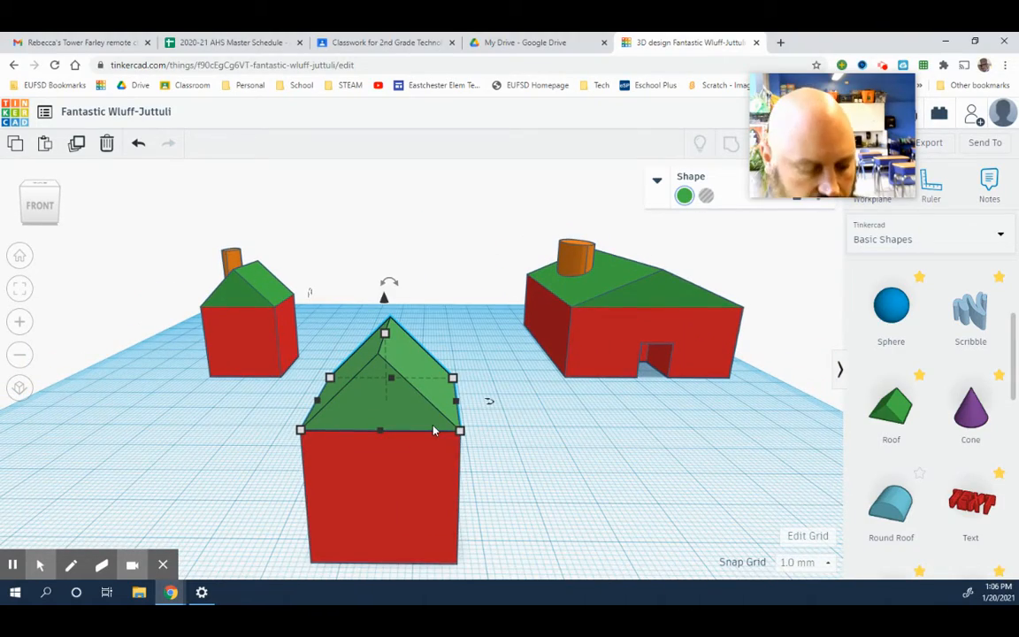
- Nudge the roof off the box's edges in small increments and bring it back flush with the walls
{"action": "key", "text": "Right"}
{"action": "key", "text": "Right"}
{"action": "key", "text": "Right"}
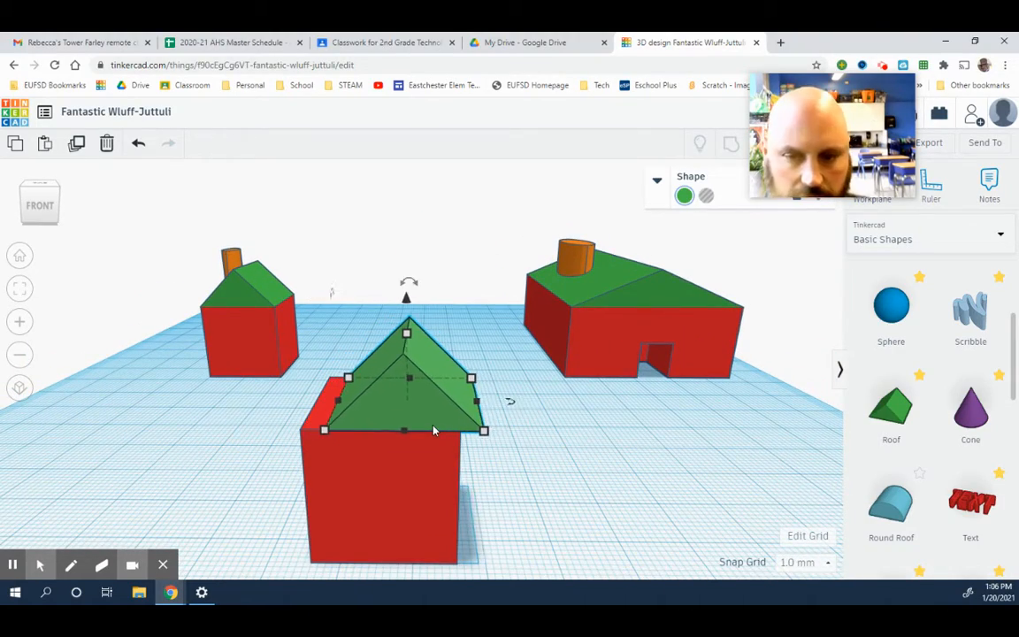
{"action": "key", "text": "Left"}
{"action": "key", "text": "Left"}
{"action": "key", "text": "Left"}
{"action": "key", "text": "Left"}
{"action": "key", "text": "Left"}
{"action": "key", "text": "Left"}
{"action": "key", "text": "Left"}
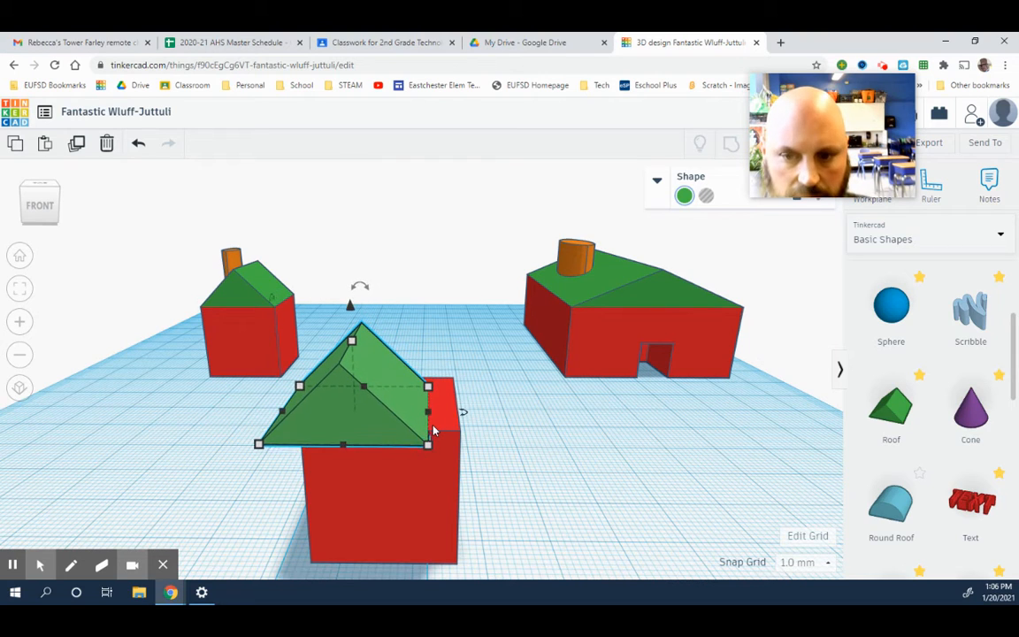
{"action": "key", "text": "Up"}
{"action": "key", "text": "Up"}
{"action": "key", "text": "Up"}
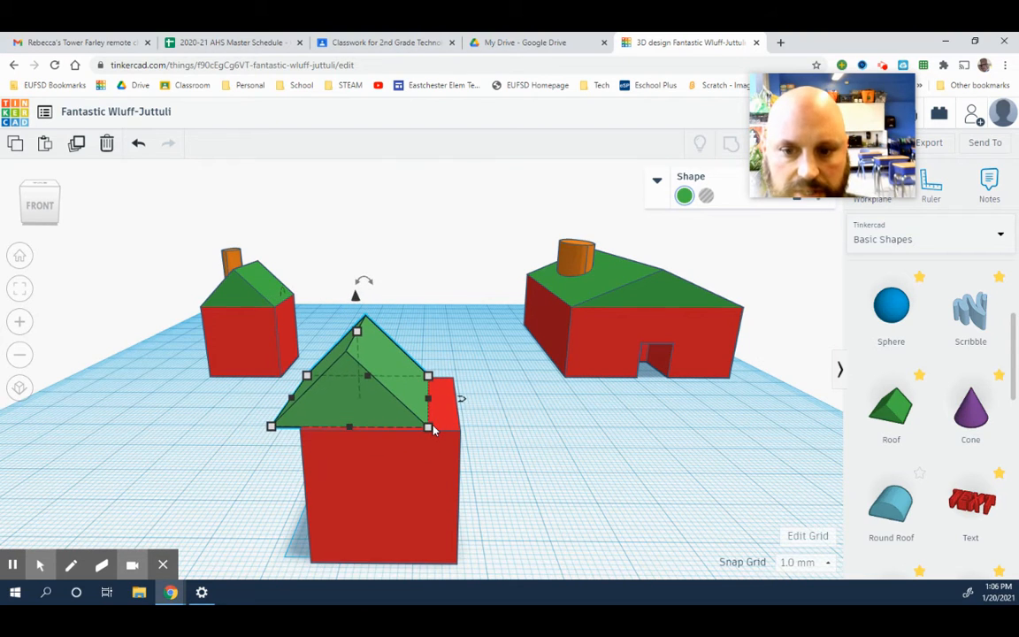
{"action": "key", "text": "Right"}
{"action": "key", "text": "Right"}
{"action": "key", "text": "Right"}
{"action": "key", "text": "Right"}
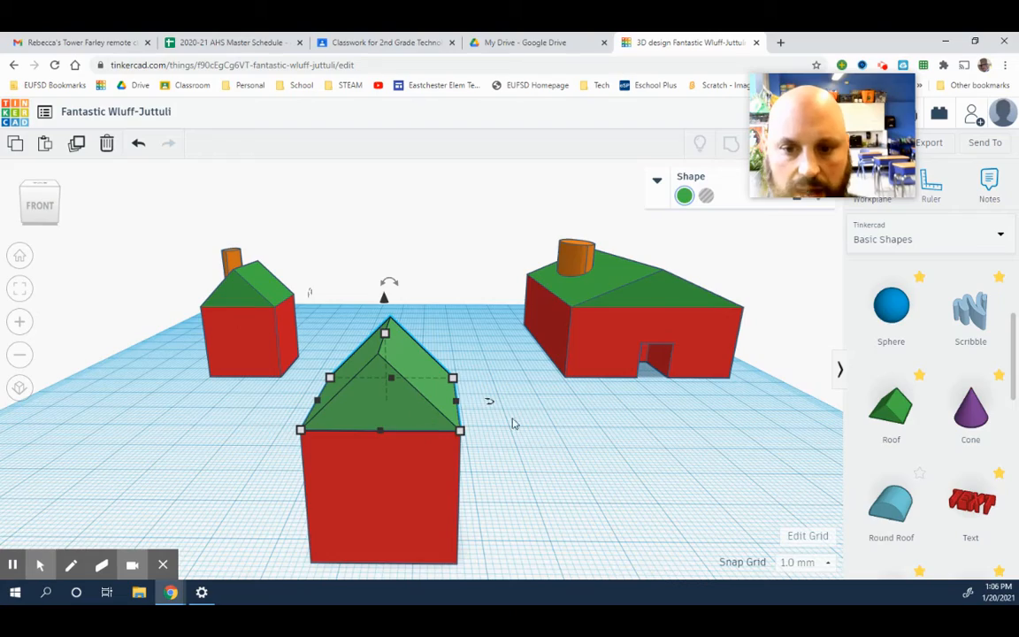
- Group the new red box and its green roof into one house
{"action": "left_click", "coordinate": [513, 423]}
{"action": "right_click_drag", "start_coordinate": [569, 480], "coordinate": [598, 471]}
{"action": "mouse_move", "coordinate": [660, 471]}
{"action": "right_mouse_down"}
{"action": "mouse_move", "coordinate": [615, 482]}
{"action": "mouse_move", "coordinate": [669, 478]}
{"action": "mouse_move", "coordinate": [614, 484]}
{"action": "mouse_move", "coordinate": [542, 473]}
{"action": "mouse_move", "coordinate": [646, 474]}
{"action": "right_mouse_up"}
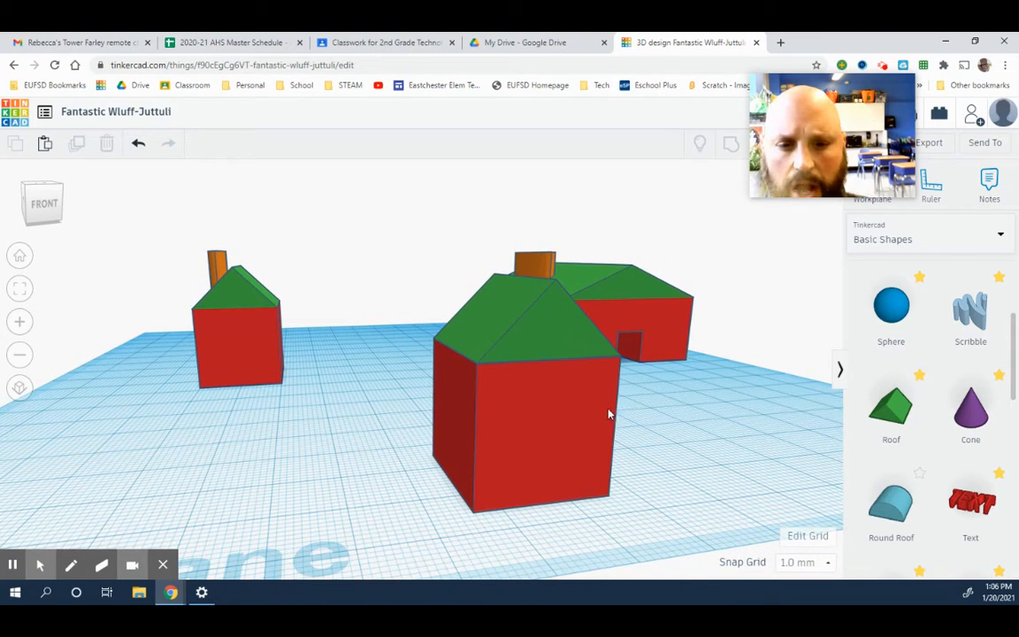
{"action": "mouse_move", "coordinate": [649, 422]}
{"action": "right_mouse_down"}
{"action": "mouse_move", "coordinate": [630, 423]}
{"action": "mouse_move", "coordinate": [641, 442]}
{"action": "right_mouse_up"}
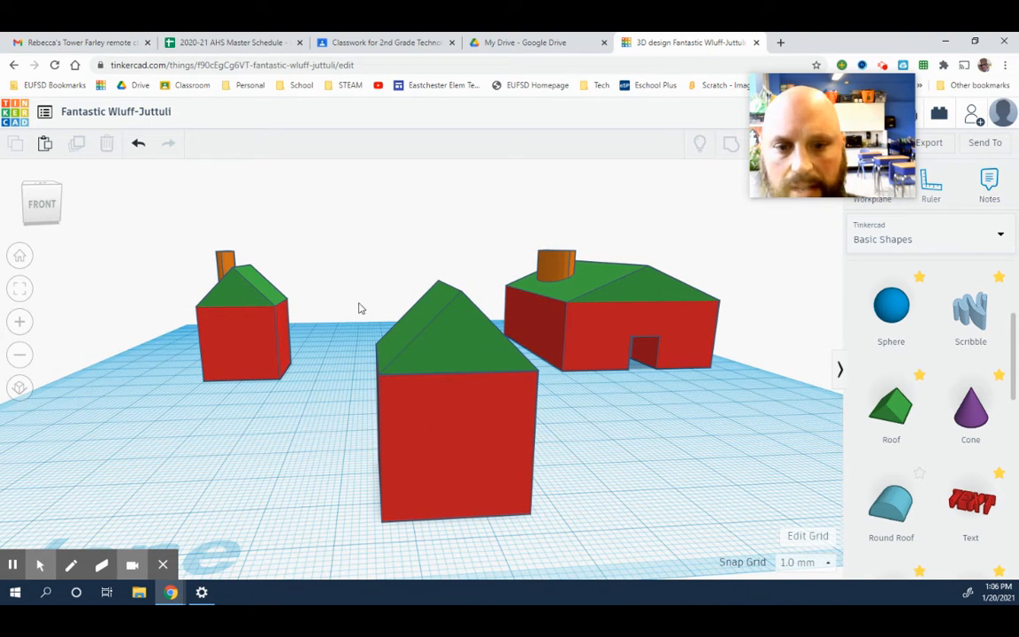
{"action": "right_click_drag", "start_coordinate": [598, 449], "coordinate": [718, 451]}
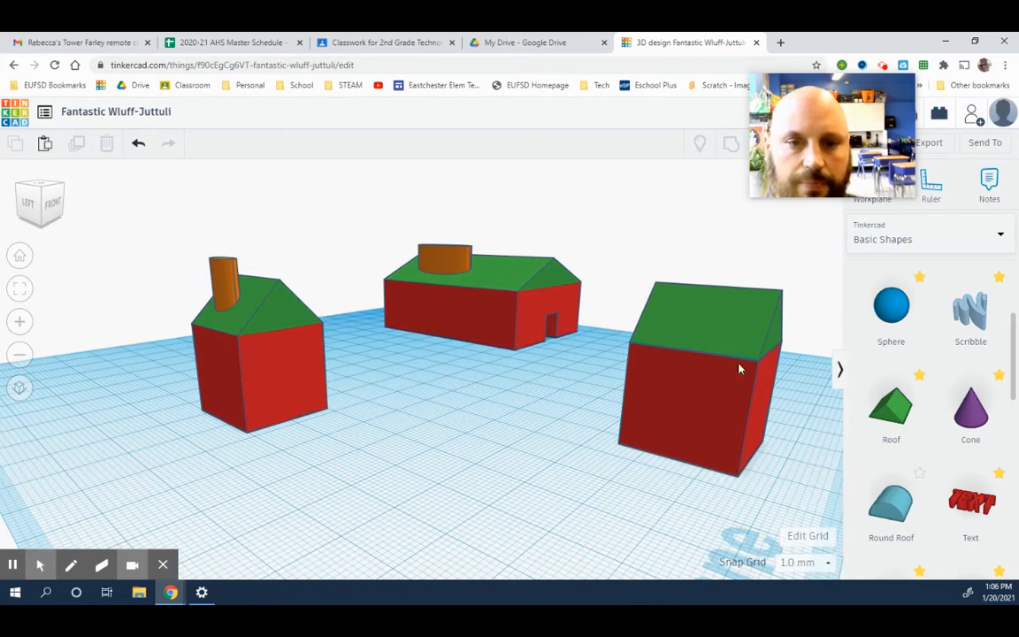
{"action": "left_click", "coordinate": [649, 227]}
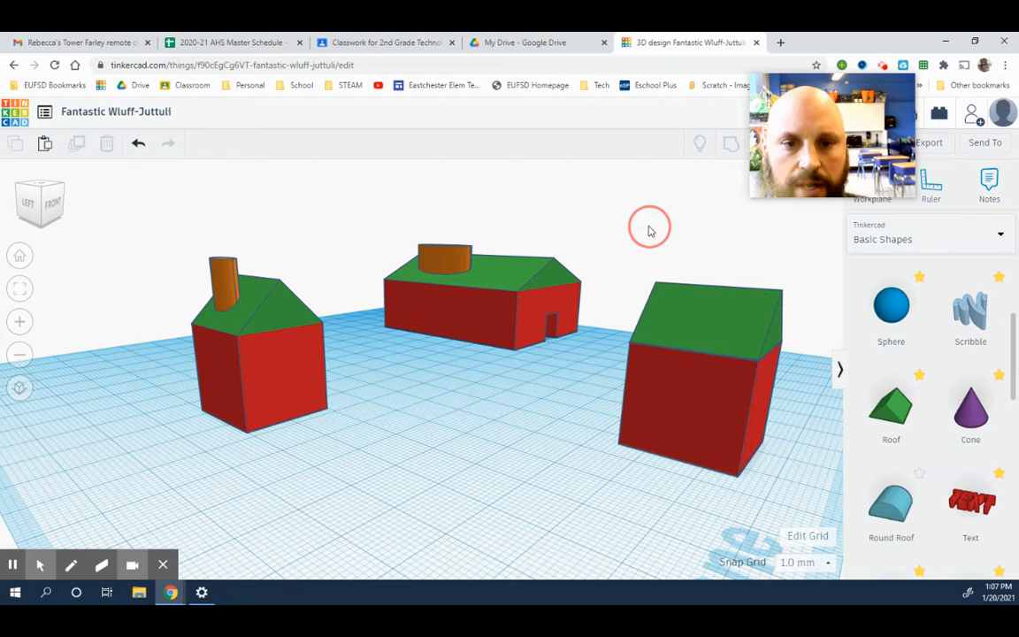
{"action": "left_click_drag", "start_coordinate": [649, 227], "coordinate": [778, 484]}
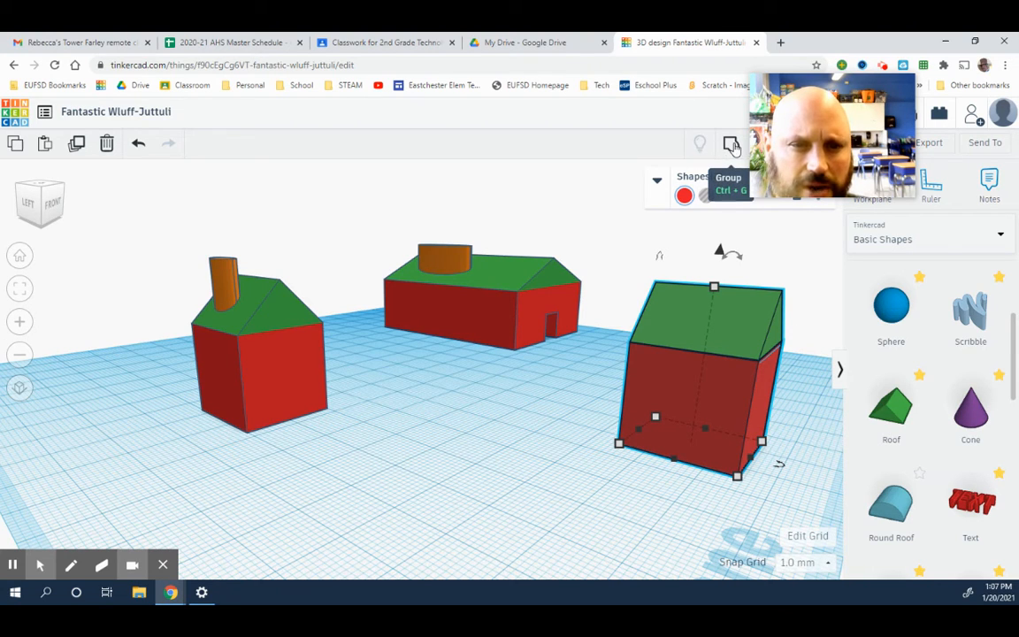
{"action": "left_click", "coordinate": [732, 145]}
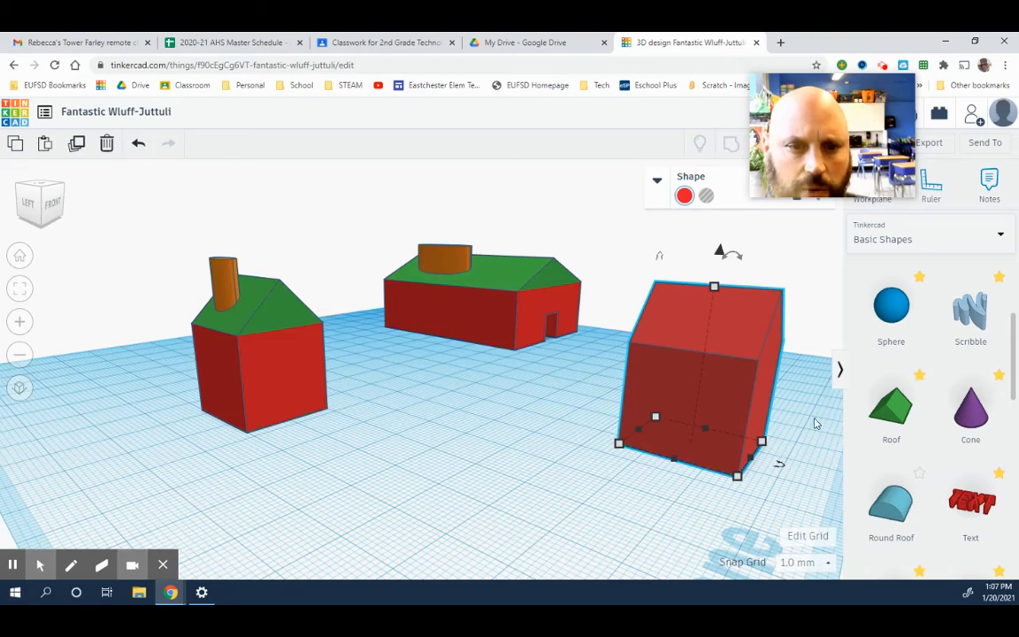
- Turn on Multicolor for the grouped house and shift it slightly on the workplane
{"action": "right_click_drag", "start_coordinate": [816, 424], "coordinate": [690, 423]}
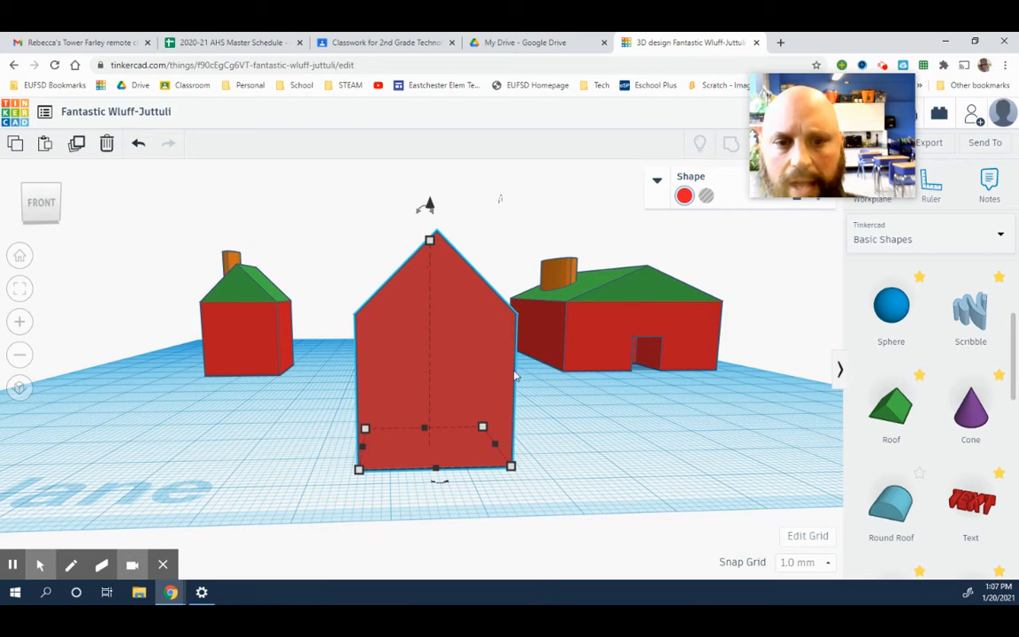
{"action": "left_click", "coordinate": [686, 198]}
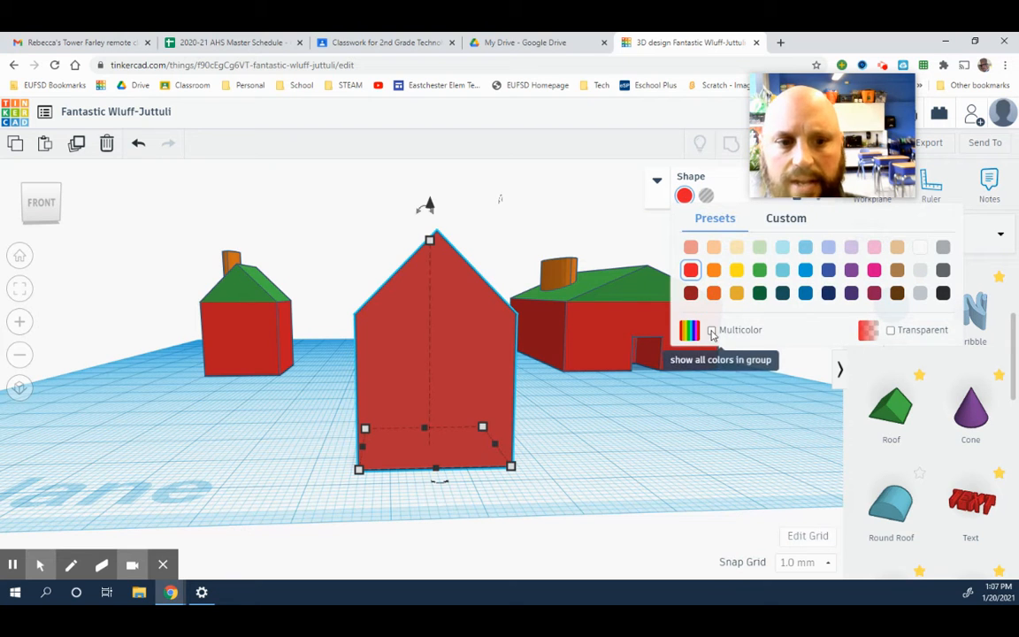
{"action": "left_click", "coordinate": [712, 332]}
{"action": "left_click", "coordinate": [602, 441]}
{"action": "left_click_drag", "start_coordinate": [421, 387], "coordinate": [399, 391]}
{"action": "left_click", "coordinate": [607, 418]}
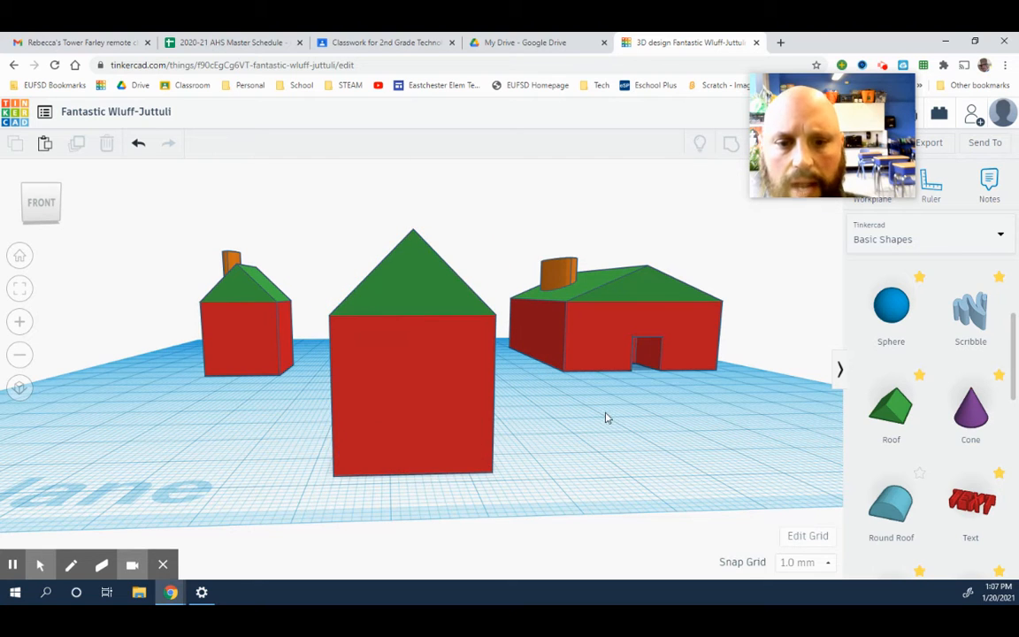
- Place a hole box on the workplane beside the new house
{"action": "right_click_drag", "start_coordinate": [607, 417], "coordinate": [611, 419]}
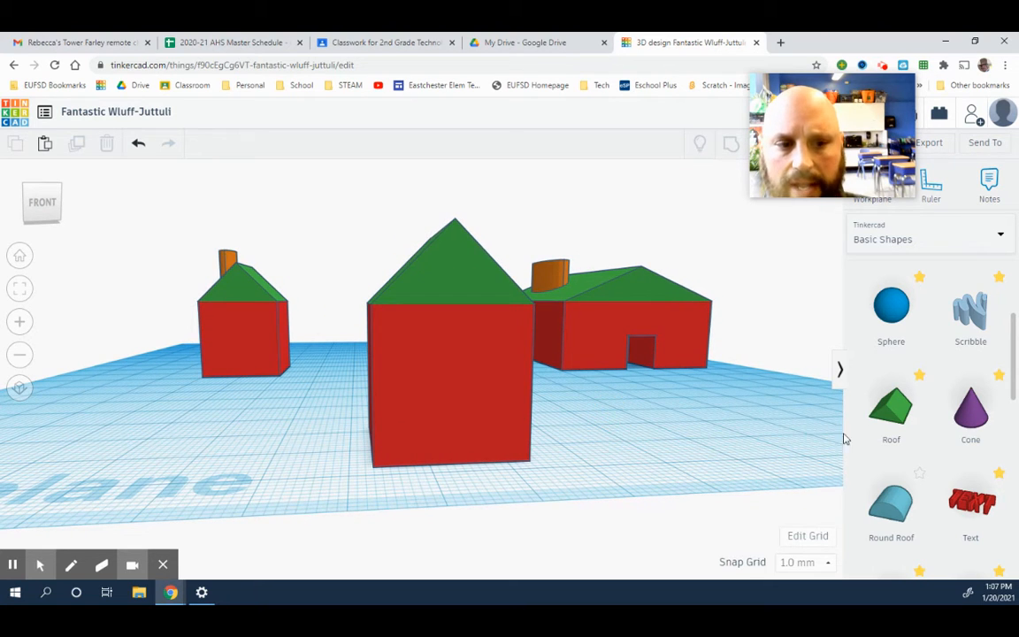
{"action": "scroll", "coordinate": [965, 415], "scroll_direction": "up", "scroll_amount": 5}
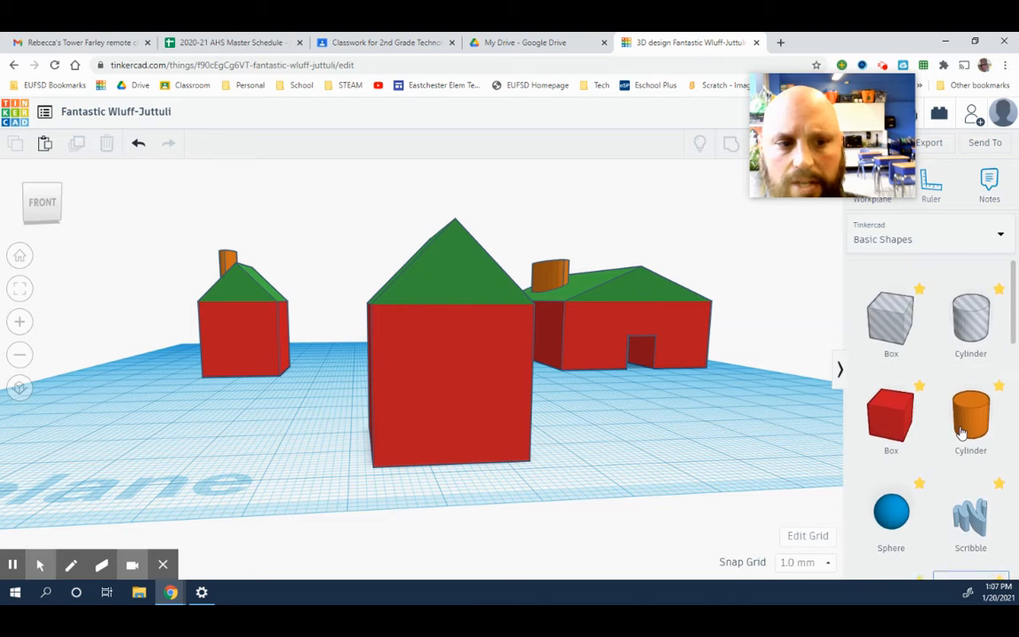
{"action": "left_click", "coordinate": [892, 306]}
{"action": "left_click_drag", "start_coordinate": [794, 341], "coordinate": [779, 458]}
{"action": "mouse_move", "coordinate": [779, 459]}
{"action": "right_mouse_down"}
{"action": "mouse_move", "coordinate": [755, 459]}
{"action": "mouse_move", "coordinate": [773, 453]}
{"action": "right_mouse_up"}
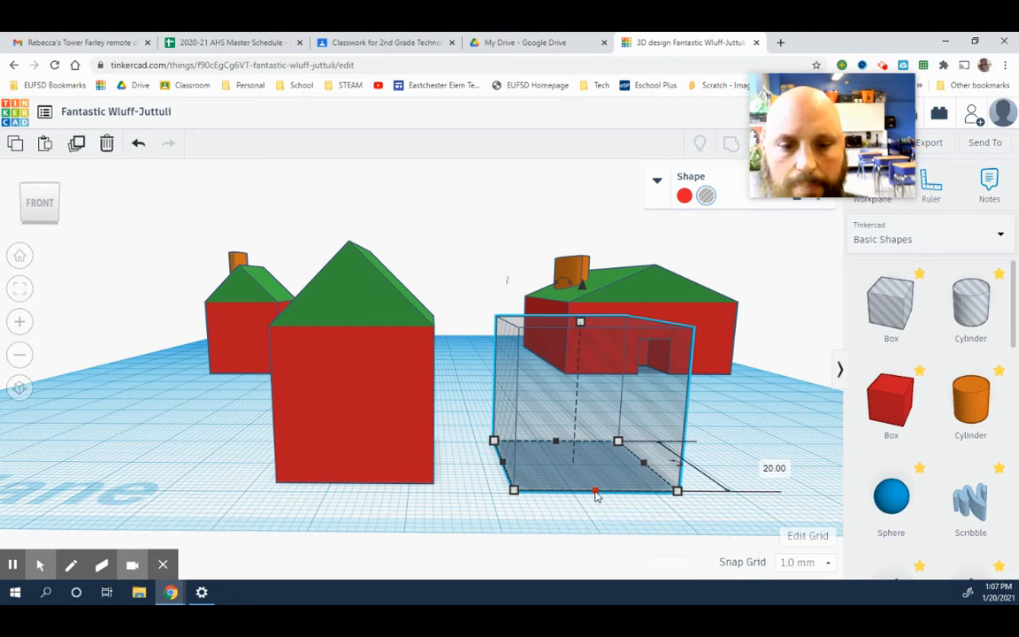
- Shrink the hole box beside the new house to a narrow door shape about 10 mm high
{"action": "left_click_drag", "start_coordinate": [595, 492], "coordinate": [547, 467]}
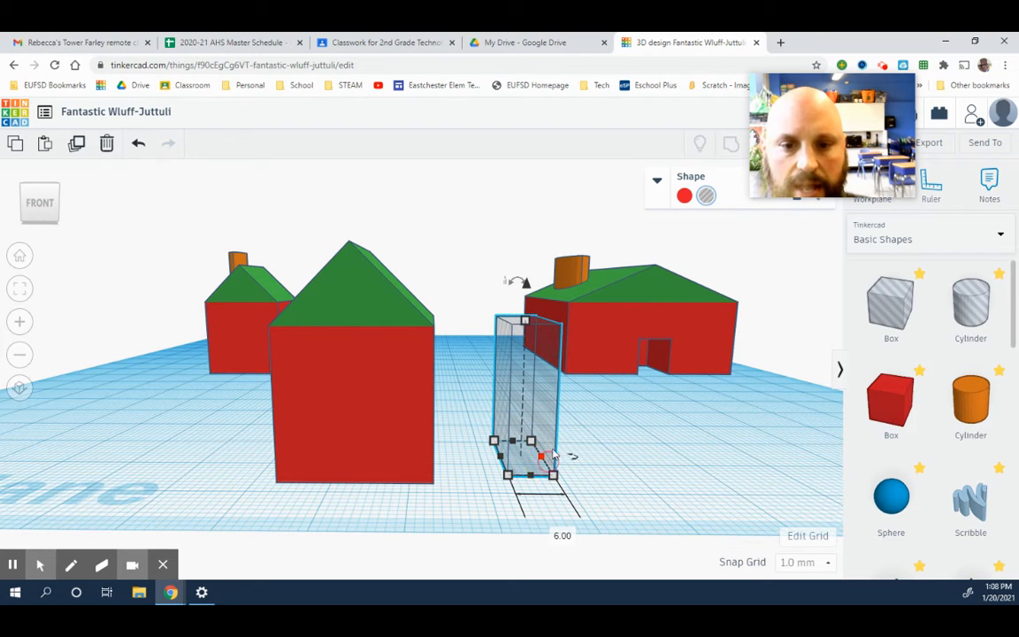
{"action": "left_click", "coordinate": [526, 325]}
{"action": "left_click_drag", "start_coordinate": [526, 327], "coordinate": [523, 391]}
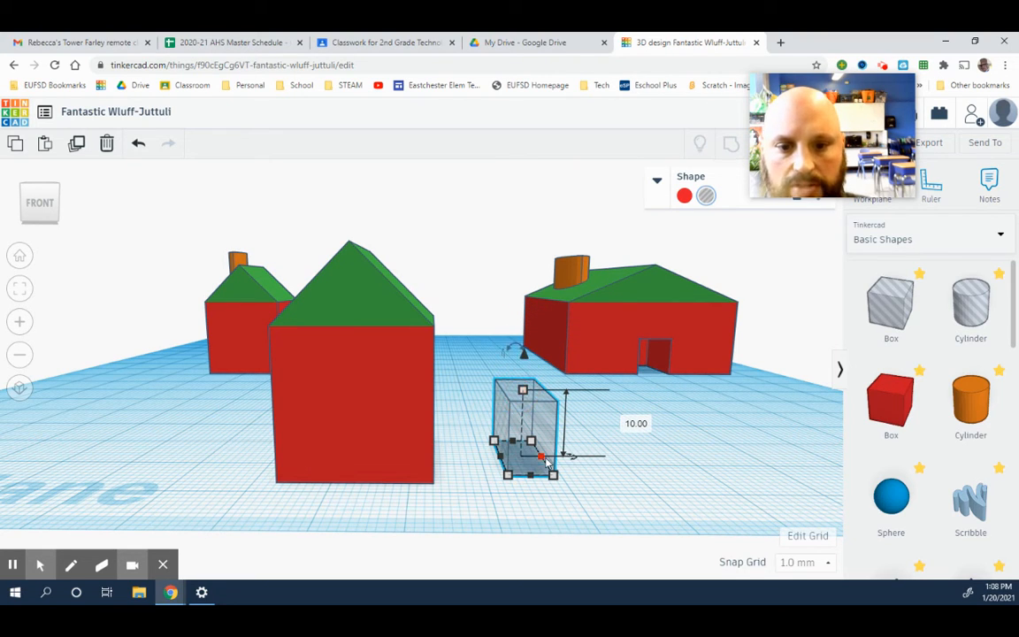
{"action": "left_click_drag", "start_coordinate": [545, 459], "coordinate": [530, 455]}
{"action": "left_click_drag", "start_coordinate": [517, 391], "coordinate": [520, 396]}
{"action": "left_click", "coordinate": [642, 536]}
{"action": "right_click_drag", "start_coordinate": [641, 529], "coordinate": [598, 453]}
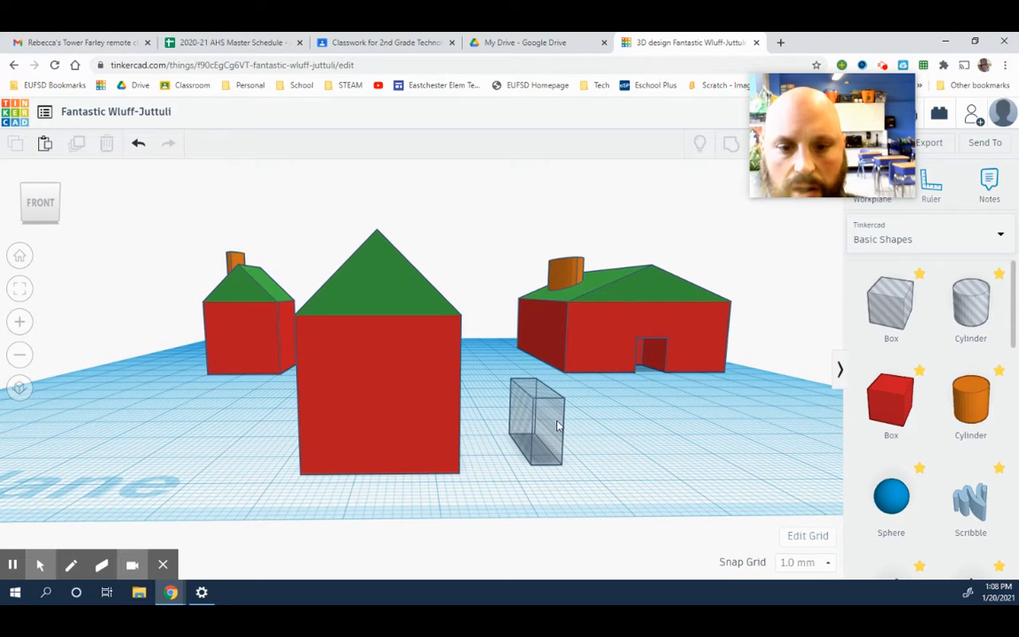
- Move the hole box into the middle of the new house's front wall, leaving its front end sticking out
{"action": "left_click_drag", "start_coordinate": [557, 426], "coordinate": [388, 448]}
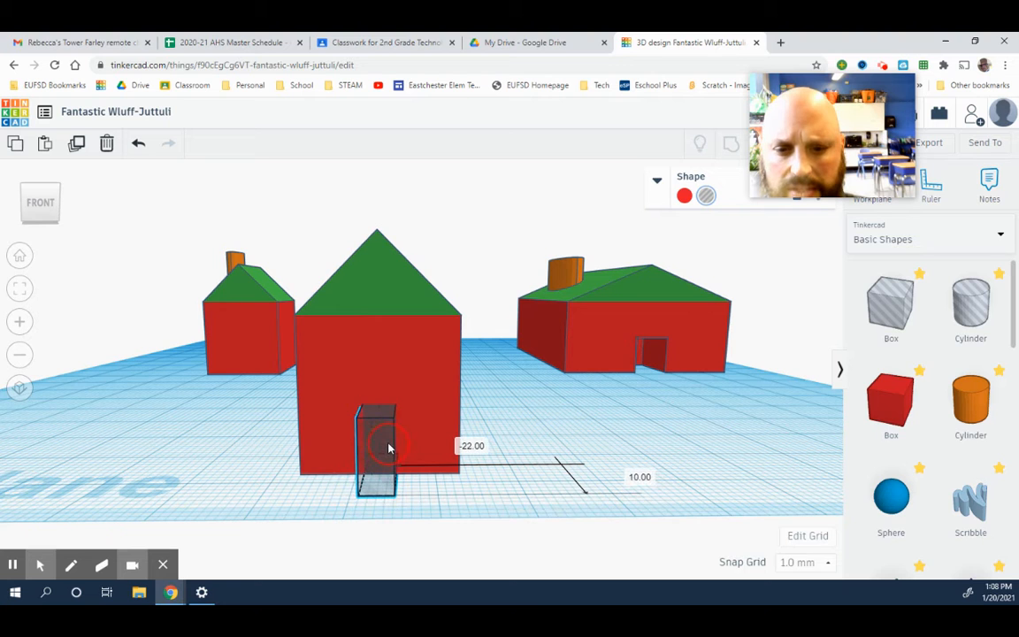
{"action": "right_click_drag", "start_coordinate": [448, 498], "coordinate": [493, 472]}
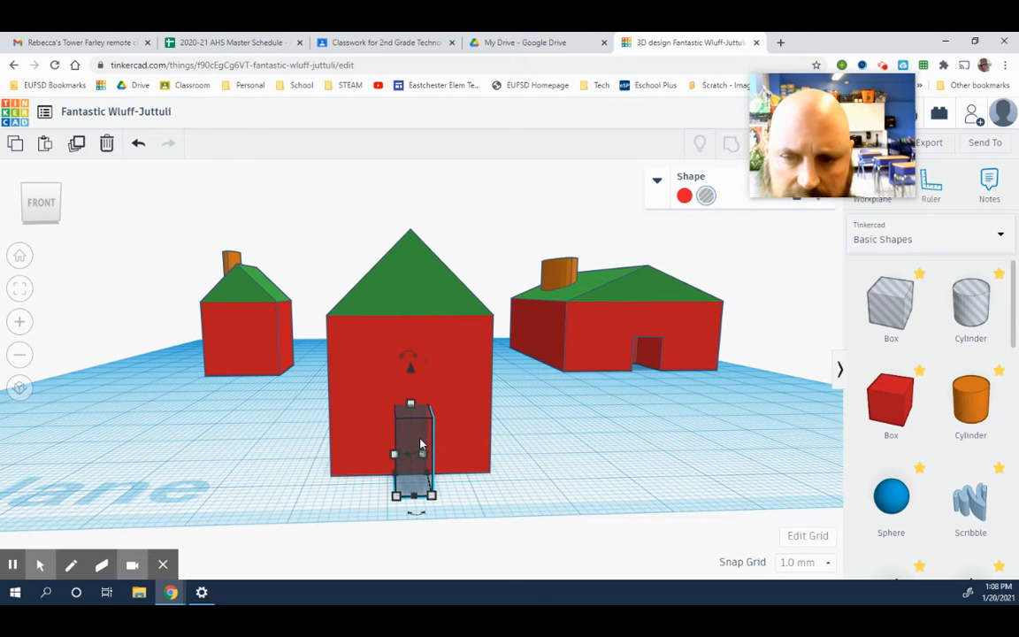
{"action": "right_click_drag", "start_coordinate": [494, 443], "coordinate": [533, 464]}
{"action": "key", "text": "Up"}
{"action": "key", "text": "Up"}
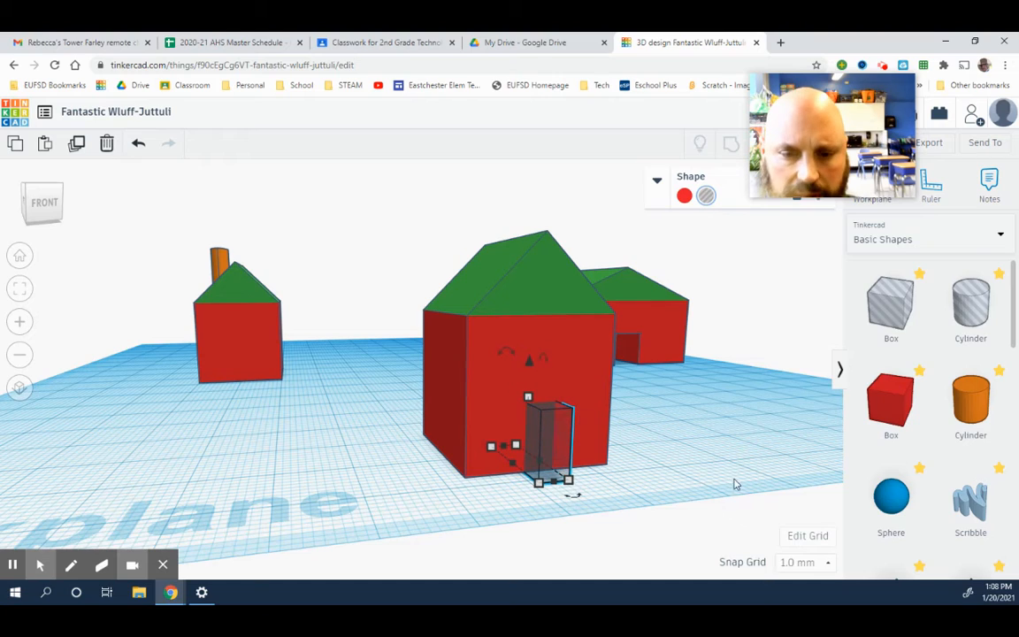
- Group the new house with the hole box to cut a doorway through its front wall
{"action": "right_click_drag", "start_coordinate": [735, 484], "coordinate": [770, 501]}
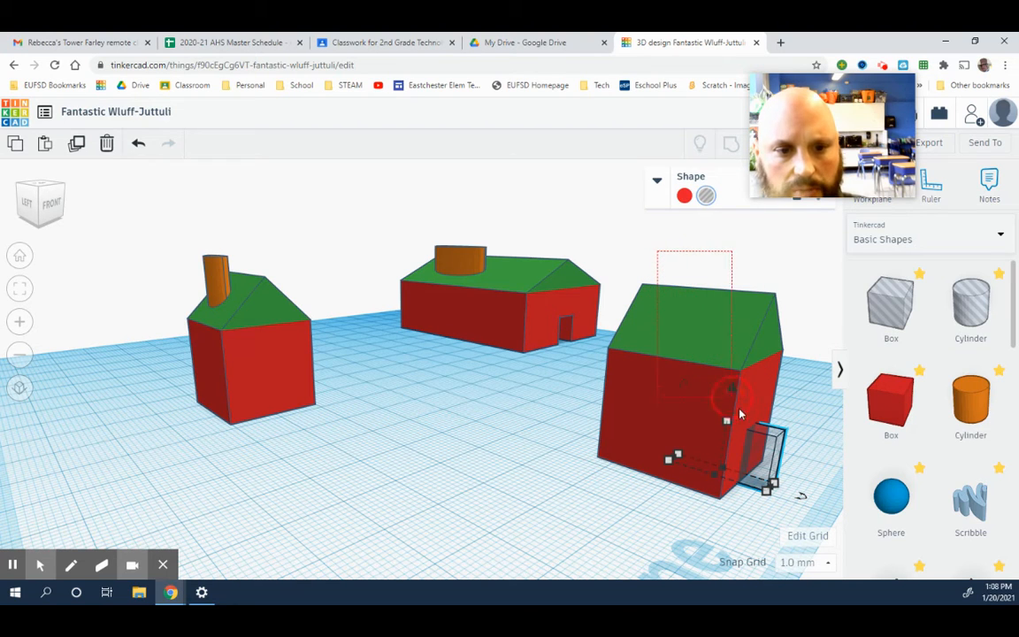
{"action": "left_click_drag", "start_coordinate": [774, 478], "coordinate": [799, 513]}
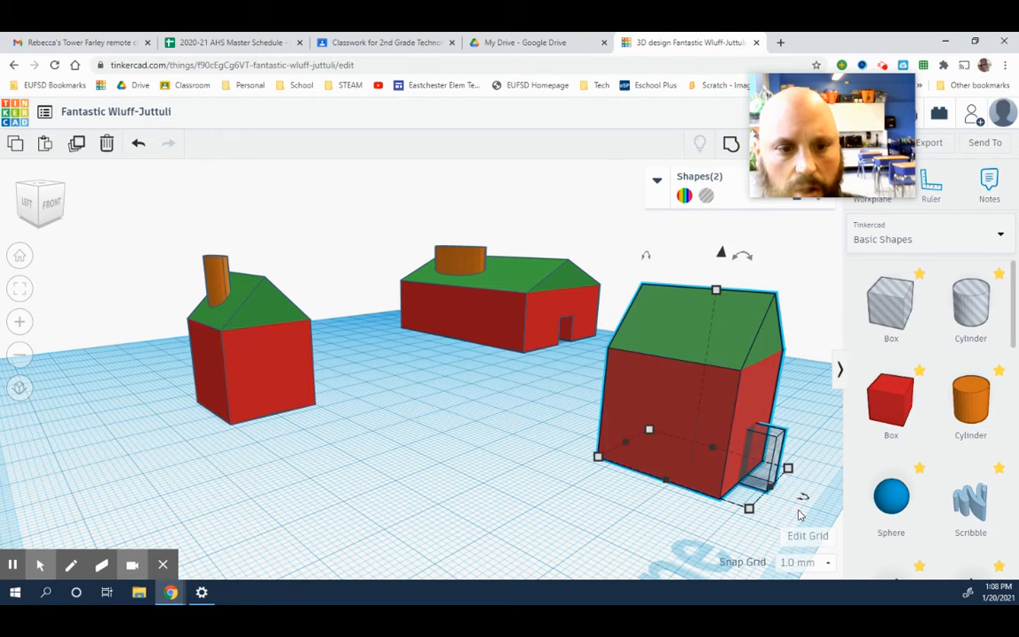
{"action": "left_click", "coordinate": [733, 148]}
{"action": "right_click_drag", "start_coordinate": [801, 416], "coordinate": [692, 415]}
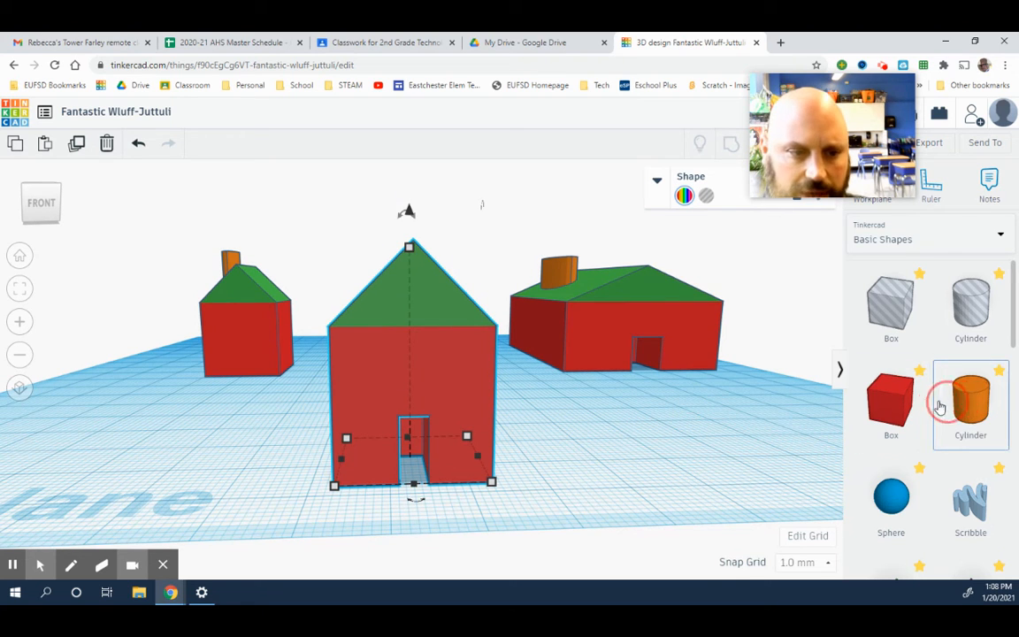
- Place a cylinder beside the new house and reshape it into a tall, slim chimney with a base of about 4 by 2 mm
{"action": "left_click_drag", "start_coordinate": [940, 406], "coordinate": [619, 462]}
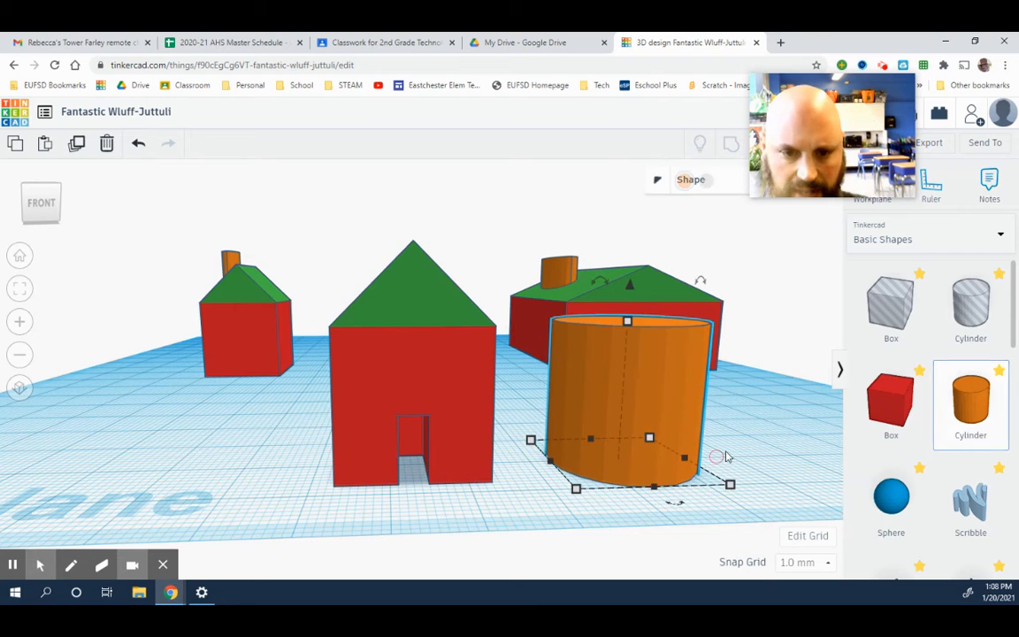
{"action": "mouse_move", "coordinate": [726, 457]}
{"action": "right_mouse_down"}
{"action": "mouse_move", "coordinate": [750, 449]}
{"action": "mouse_move", "coordinate": [720, 452]}
{"action": "right_mouse_up"}
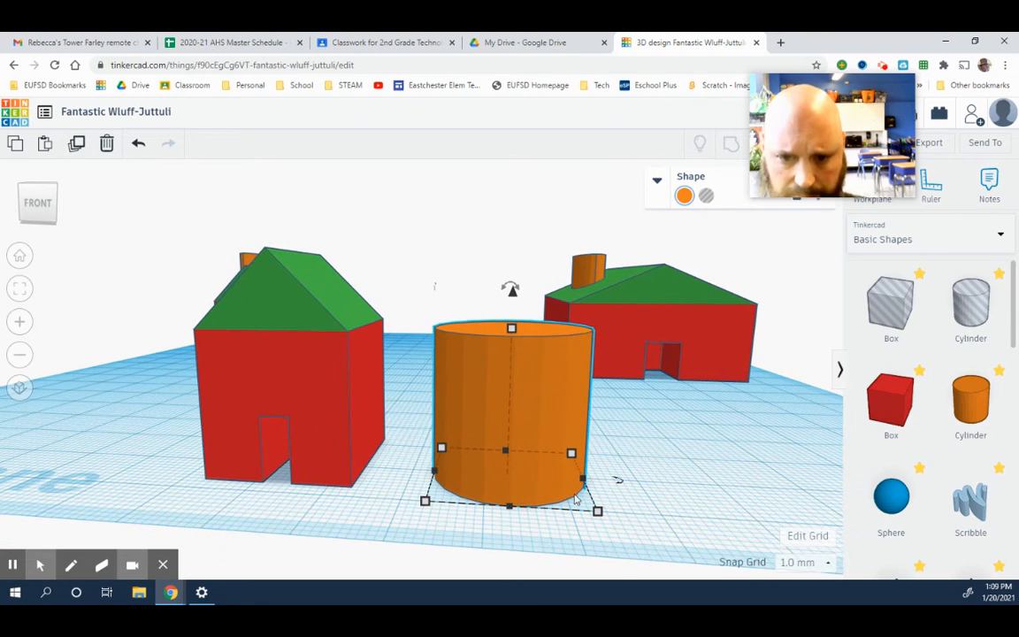
{"action": "left_click_drag", "start_coordinate": [583, 481], "coordinate": [453, 469]}
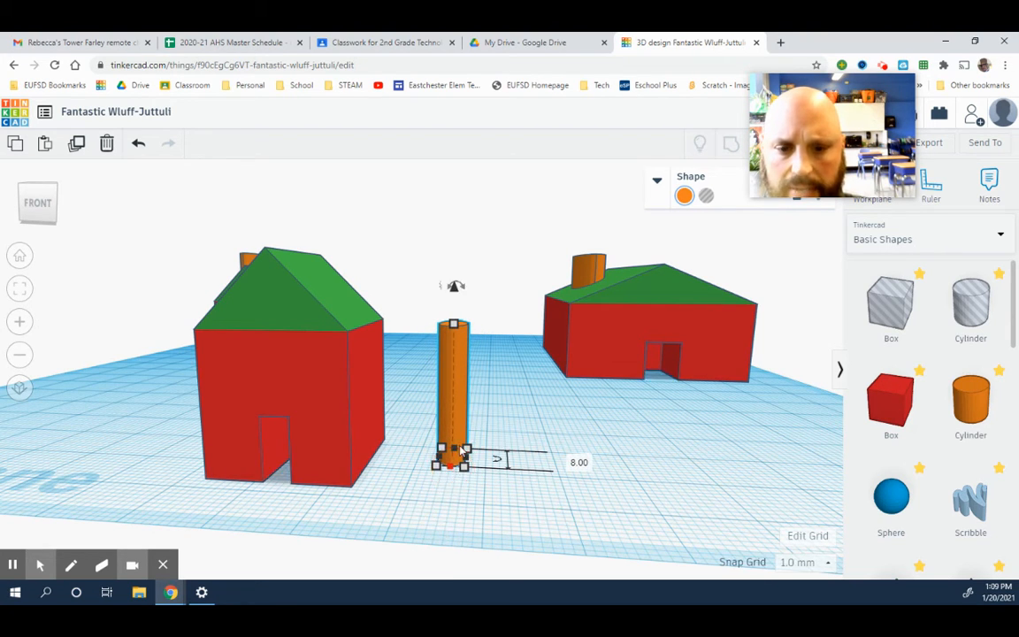
{"action": "left_click_drag", "start_coordinate": [453, 327], "coordinate": [458, 199]}
{"action": "right_click_drag", "start_coordinate": [619, 471], "coordinate": [356, 493]}
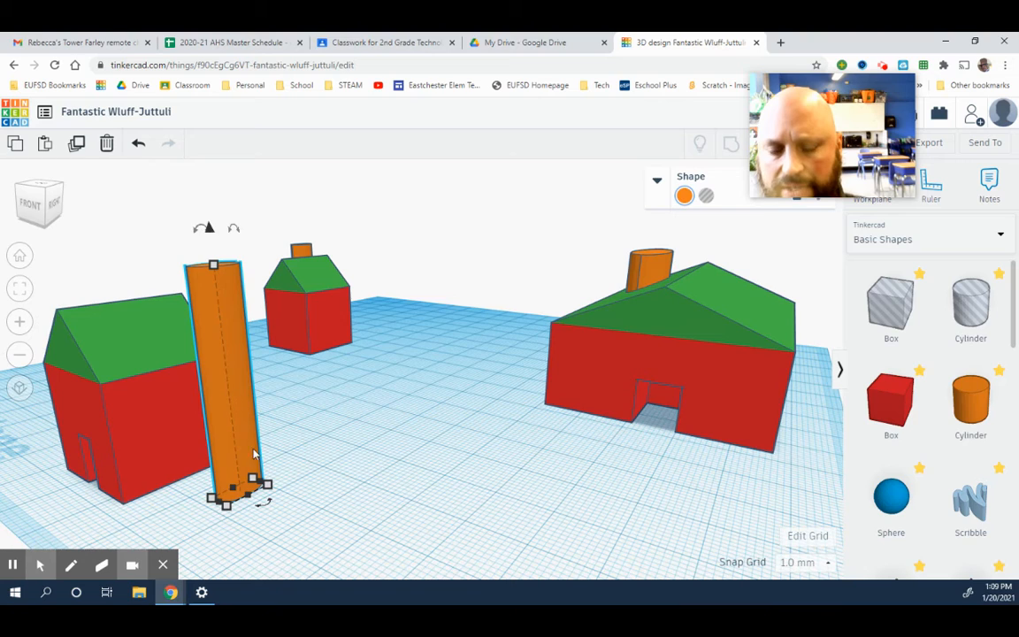
{"action": "right_click_drag", "start_coordinate": [266, 460], "coordinate": [292, 469]}
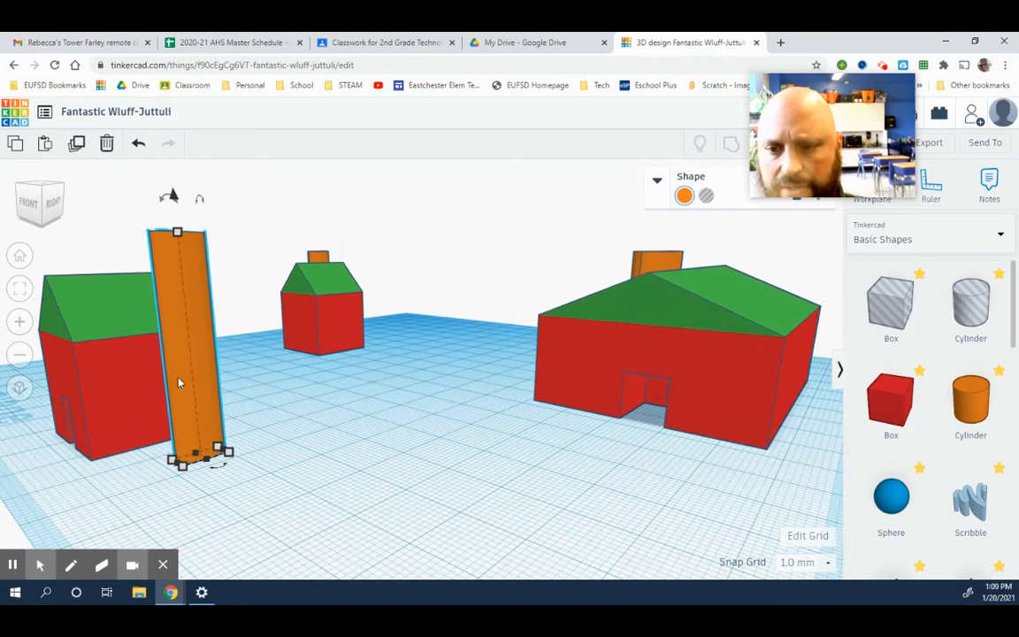
{"action": "left_click_drag", "start_coordinate": [180, 462], "coordinate": [195, 456]}
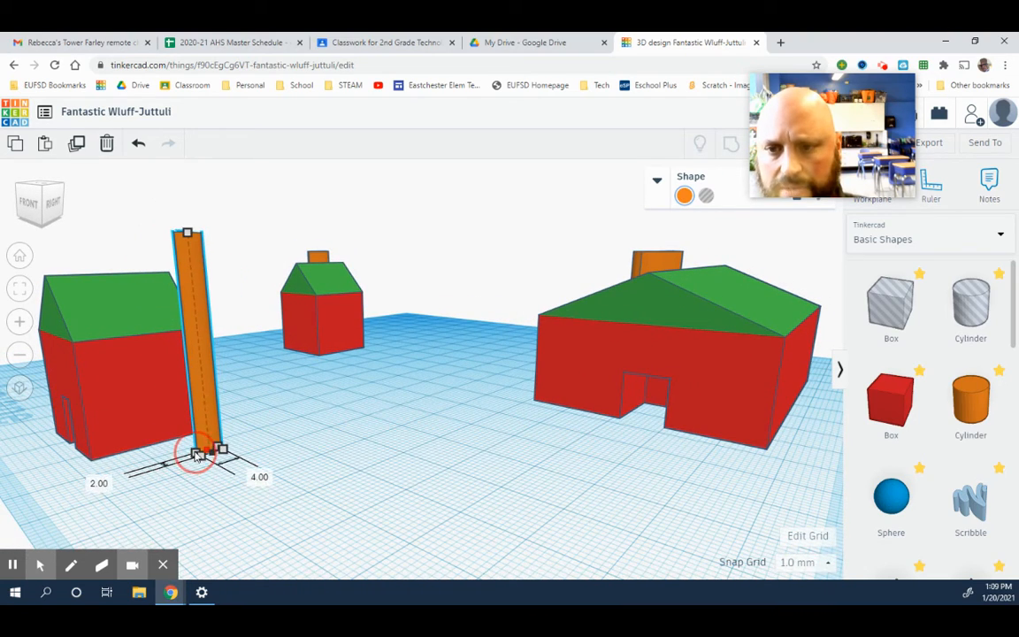
{"action": "left_click", "coordinate": [217, 498]}
- Move the chimney cylinder into the new house so it rises above the roof, and group it with the house
{"action": "right_click_drag", "start_coordinate": [234, 500], "coordinate": [401, 487]}
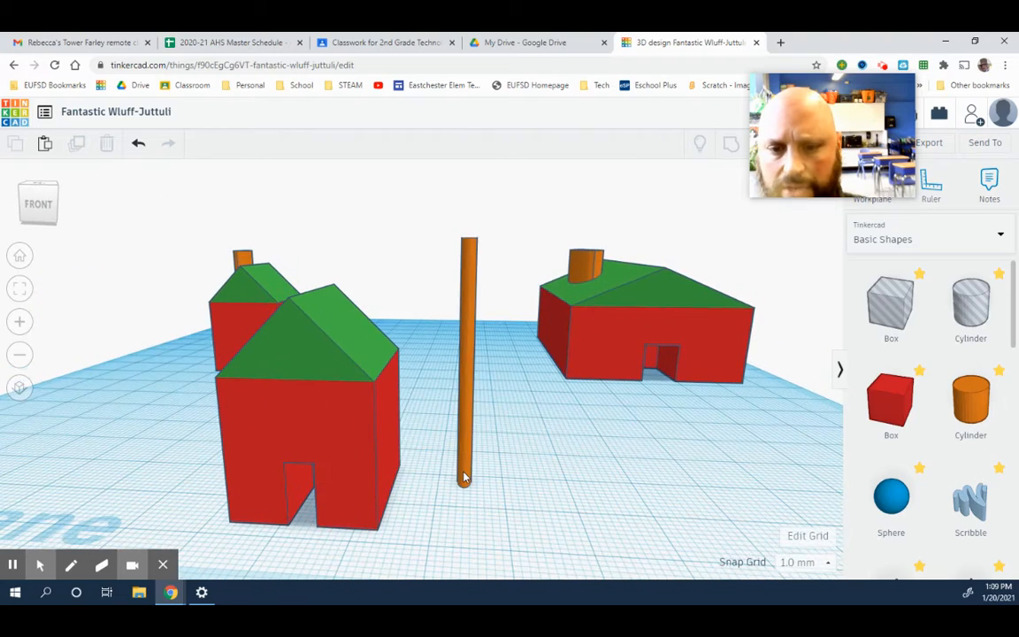
{"action": "right_click_drag", "start_coordinate": [462, 472], "coordinate": [426, 464]}
{"action": "left_click_drag", "start_coordinate": [426, 469], "coordinate": [352, 474]}
{"action": "right_click_drag", "start_coordinate": [484, 526], "coordinate": [641, 535]}
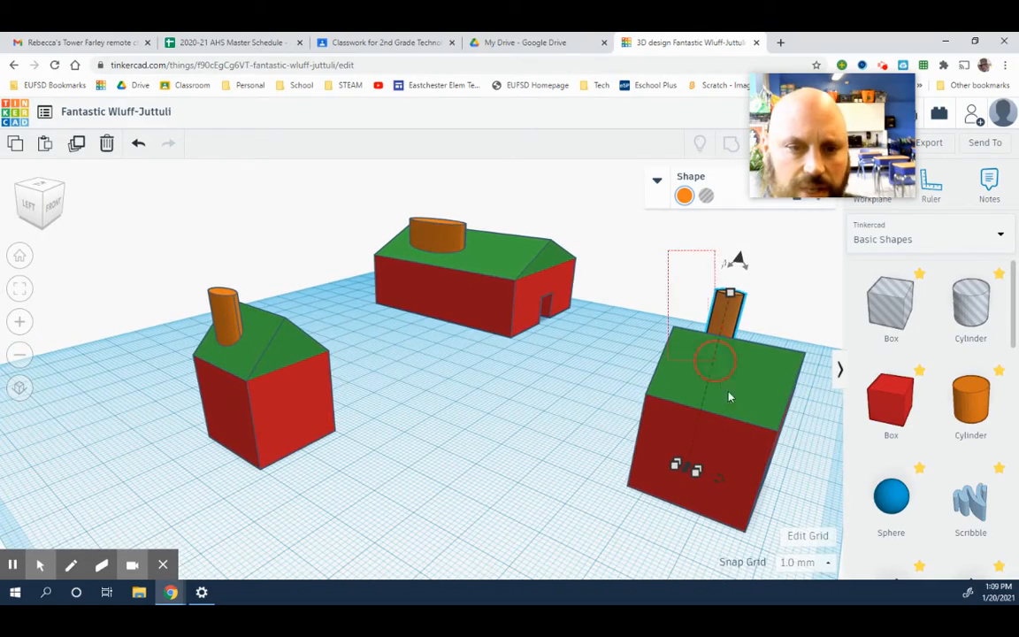
{"action": "left_click_drag", "start_coordinate": [773, 479], "coordinate": [773, 479]}
{"action": "left_click", "coordinate": [731, 147]}
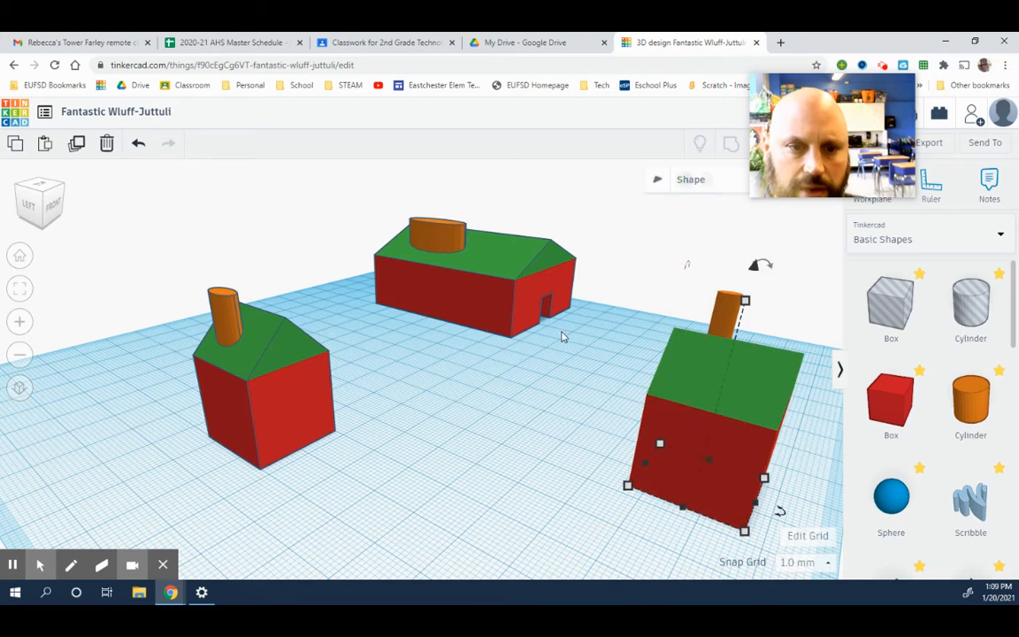
- Spread the three finished houses across the workplane to free space for another building
{"action": "left_click_drag", "start_coordinate": [743, 389], "coordinate": [578, 384]}
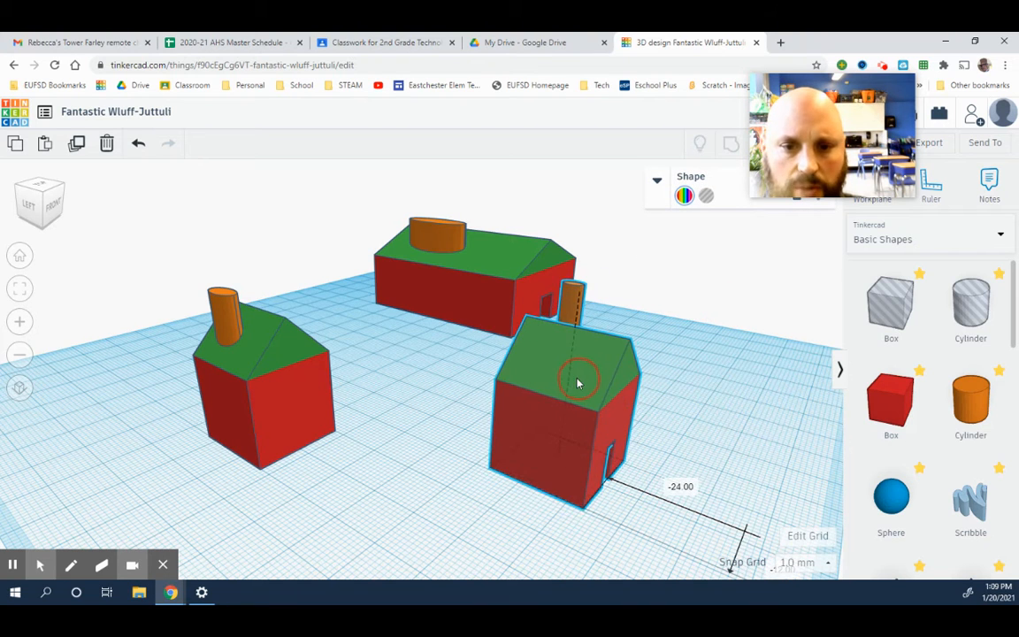
{"action": "left_click_drag", "start_coordinate": [321, 397], "coordinate": [332, 283]}
{"action": "left_click_drag", "start_coordinate": [555, 423], "coordinate": [253, 398]}
{"action": "right_click_drag", "start_coordinate": [605, 369], "coordinate": [464, 390]}
{"action": "mouse_move", "coordinate": [670, 320]}
{"action": "left_mouse_down"}
{"action": "mouse_move", "coordinate": [653, 343]}
{"action": "mouse_move", "coordinate": [678, 307]}
{"action": "left_mouse_up"}
{"action": "right_click_drag", "start_coordinate": [469, 440], "coordinate": [510, 412]}
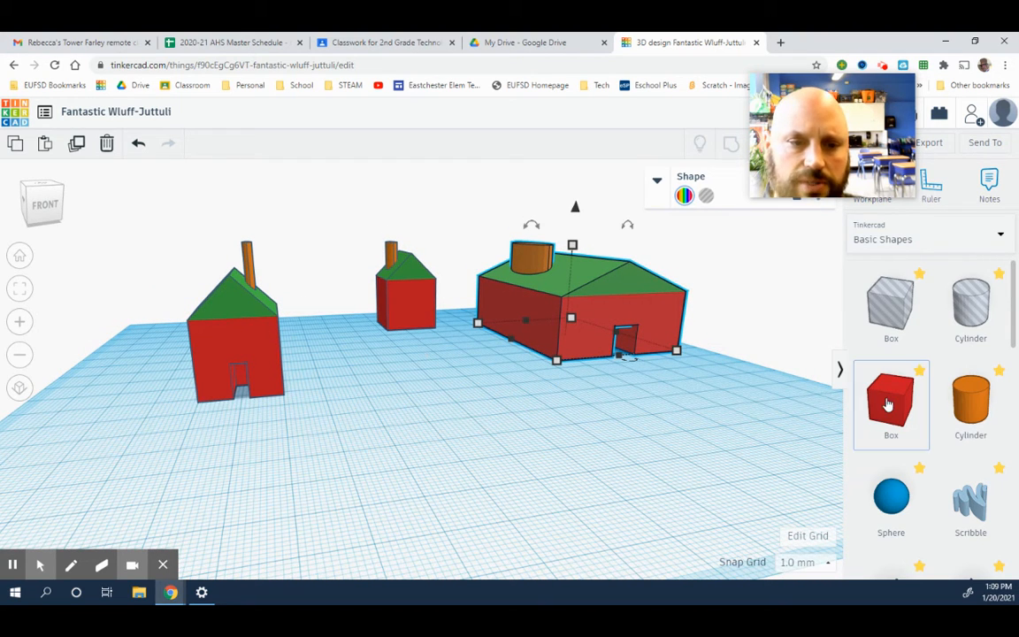
- Place a red box and a green roof in the open space and set the roof on top of the box
{"action": "left_click_drag", "start_coordinate": [889, 404], "coordinate": [479, 475]}
{"action": "scroll", "coordinate": [884, 424], "scroll_direction": "down", "scroll_amount": 4}
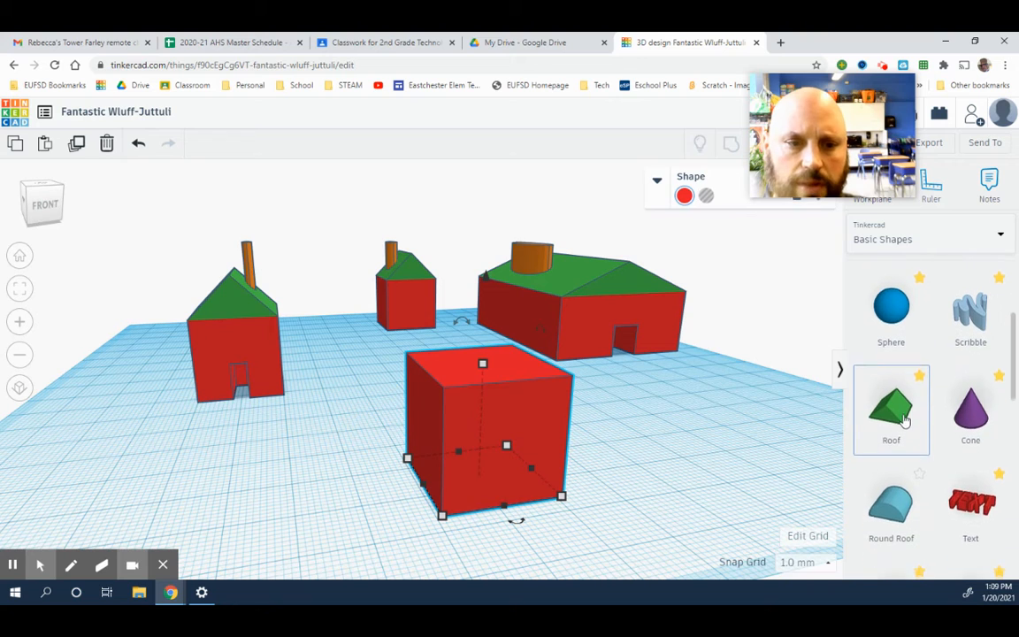
{"action": "left_click_drag", "start_coordinate": [905, 421], "coordinate": [597, 442]}
{"action": "right_click_drag", "start_coordinate": [728, 447], "coordinate": [540, 416]}
{"action": "left_click_drag", "start_coordinate": [505, 393], "coordinate": [498, 266]}
{"action": "left_click", "coordinate": [507, 427]}
{"action": "right_click_drag", "start_coordinate": [507, 426], "coordinate": [601, 346]}
{"action": "left_click_drag", "start_coordinate": [533, 352], "coordinate": [400, 351]}
- Group the new box and roof into one house and turn on Multicolor to keep their original colors
{"action": "right_click_drag", "start_coordinate": [376, 451], "coordinate": [438, 442]}
{"action": "left_click", "coordinate": [703, 428], "text": "shift"}
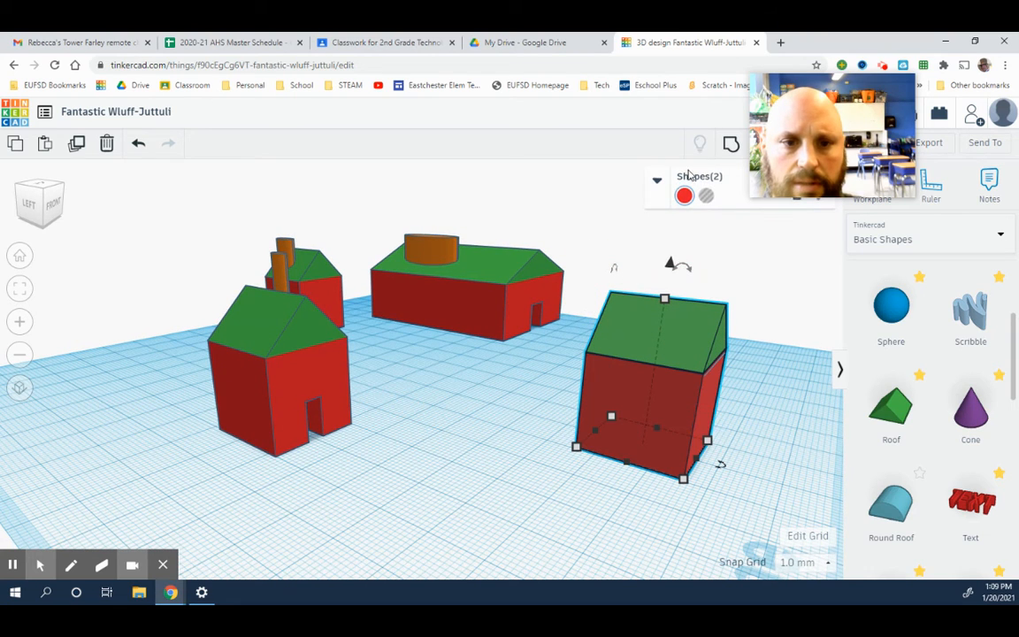
{"action": "left_click", "coordinate": [732, 144]}
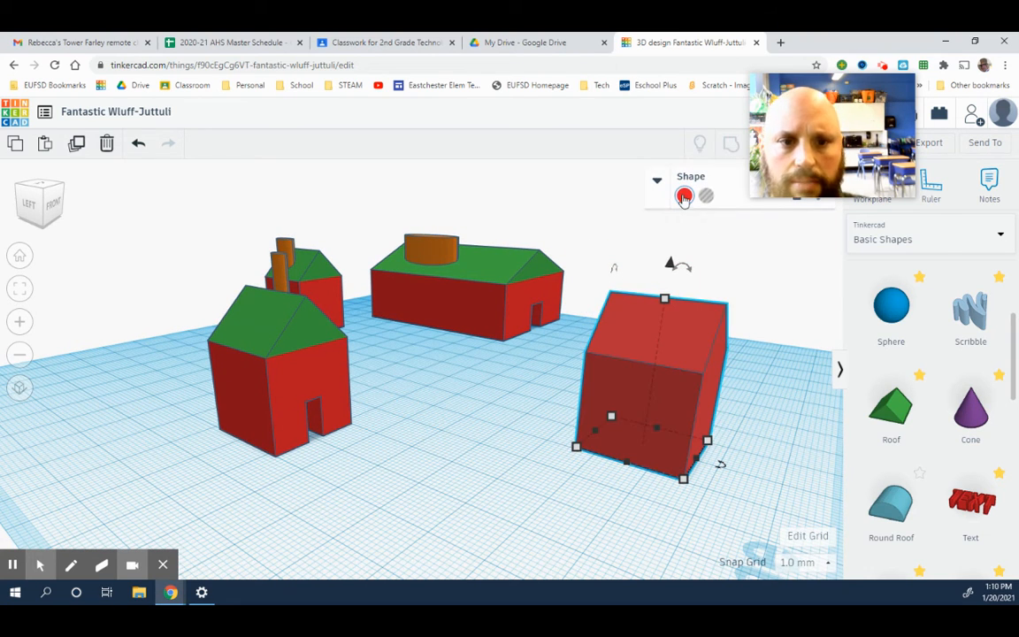
{"action": "left_click", "coordinate": [683, 197]}
{"action": "left_click", "coordinate": [712, 331]}
- Enlarge the plain new house to about 69 mm long and 57 mm high, and widen it as well
{"action": "right_click_drag", "start_coordinate": [776, 383], "coordinate": [421, 464]}
{"action": "left_click", "coordinate": [649, 423]}
{"action": "left_click", "coordinate": [227, 409]}
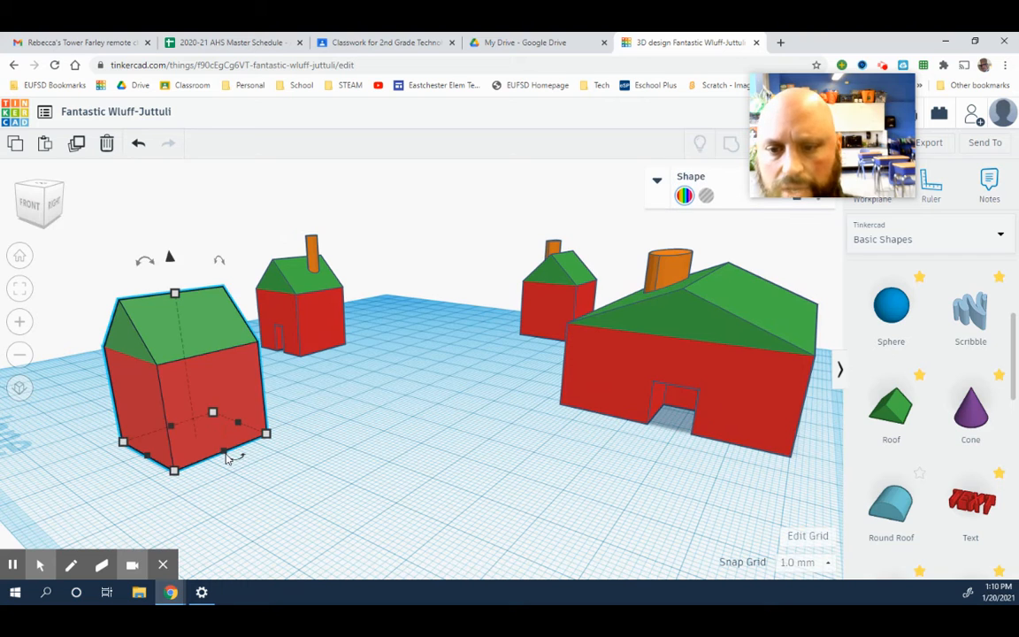
{"action": "left_click_drag", "start_coordinate": [228, 458], "coordinate": [398, 569]}
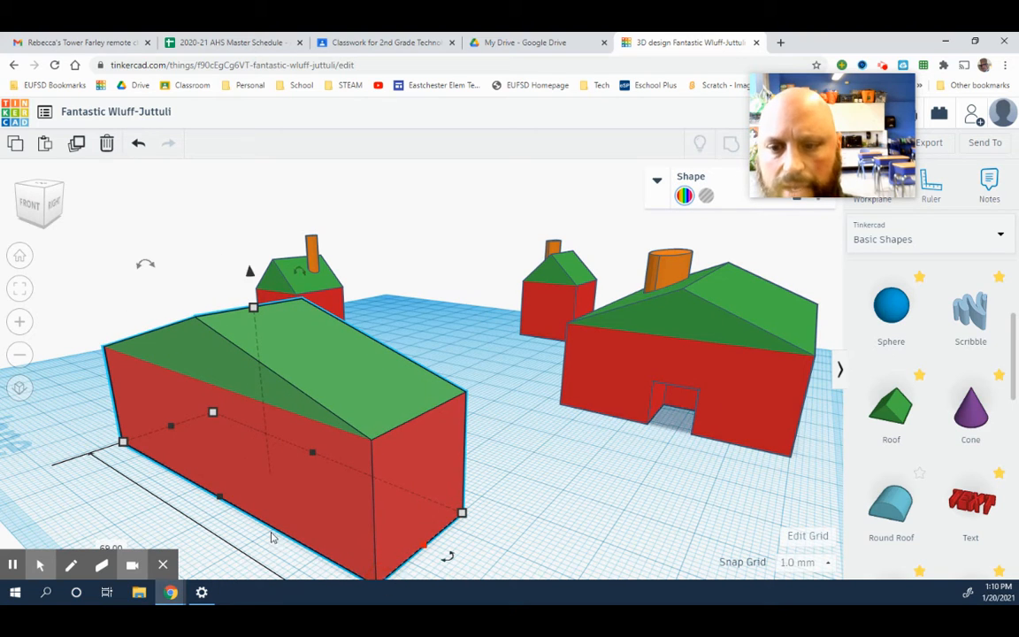
{"action": "left_click_drag", "start_coordinate": [222, 500], "coordinate": [141, 539]}
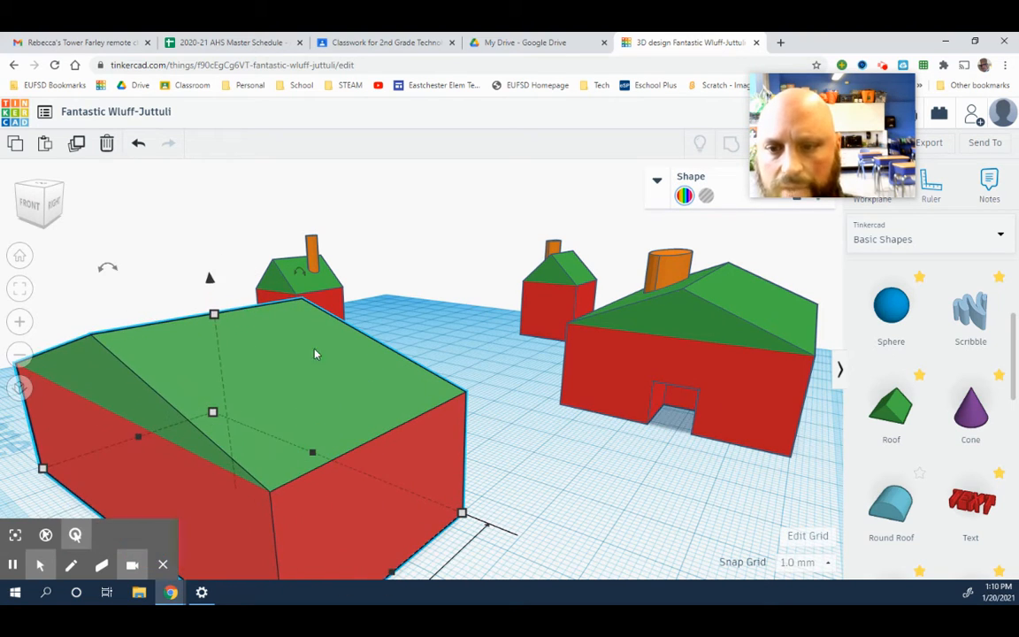
{"action": "left_click_drag", "start_coordinate": [212, 317], "coordinate": [209, 124]}
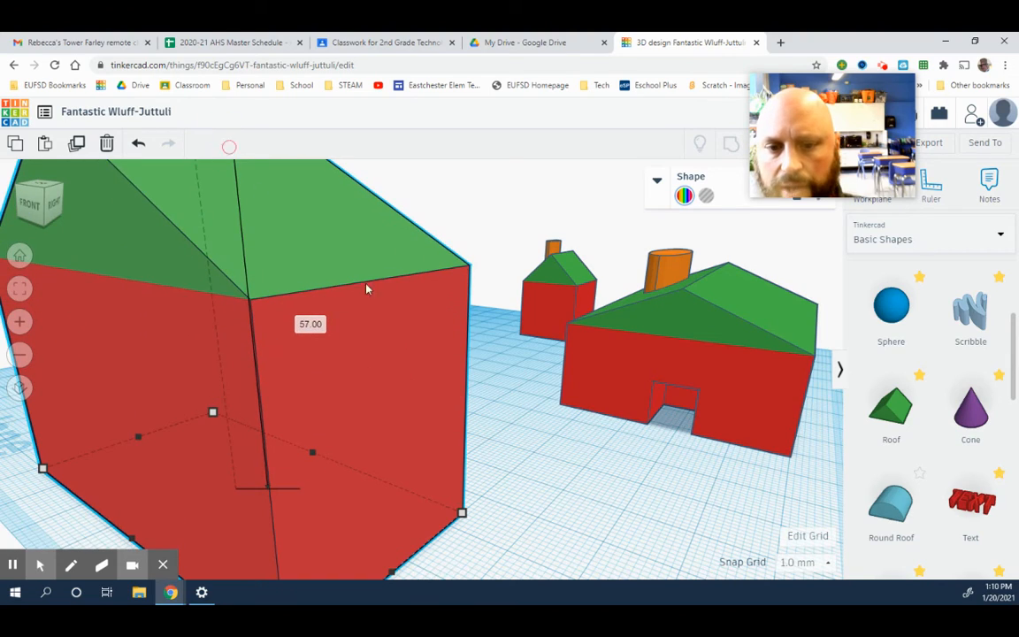
{"action": "scroll", "coordinate": [513, 431], "scroll_direction": "down", "scroll_amount": 1}
{"action": "right_click_drag", "start_coordinate": [482, 487], "coordinate": [221, 310]}
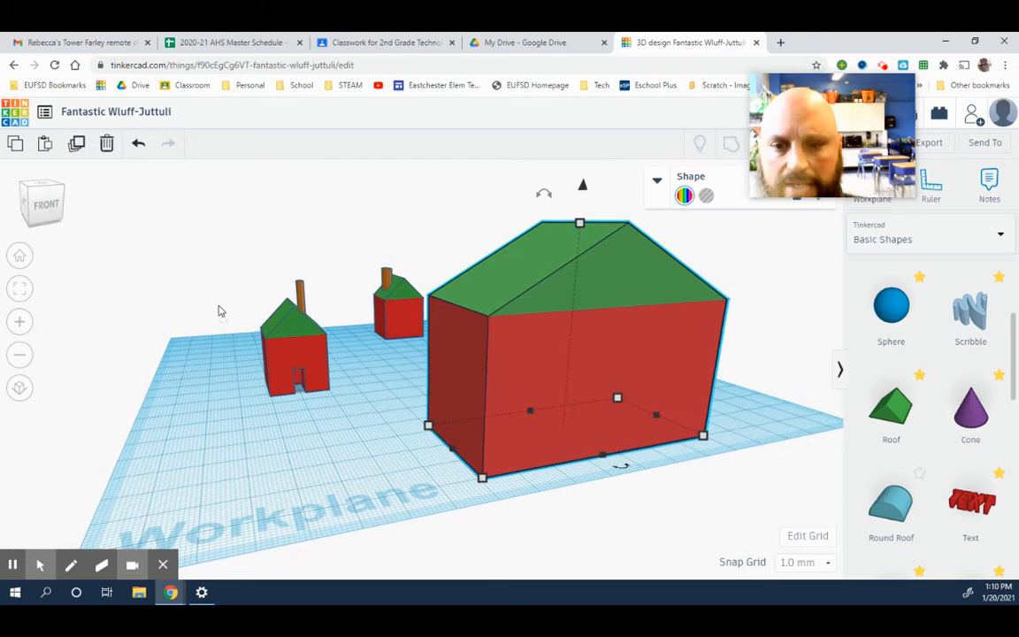
- Bring the narrow house with the door and chimney forward and enlarge it to about 64 mm wide and 74 mm high
{"action": "left_click_drag", "start_coordinate": [278, 333], "coordinate": [261, 394]}
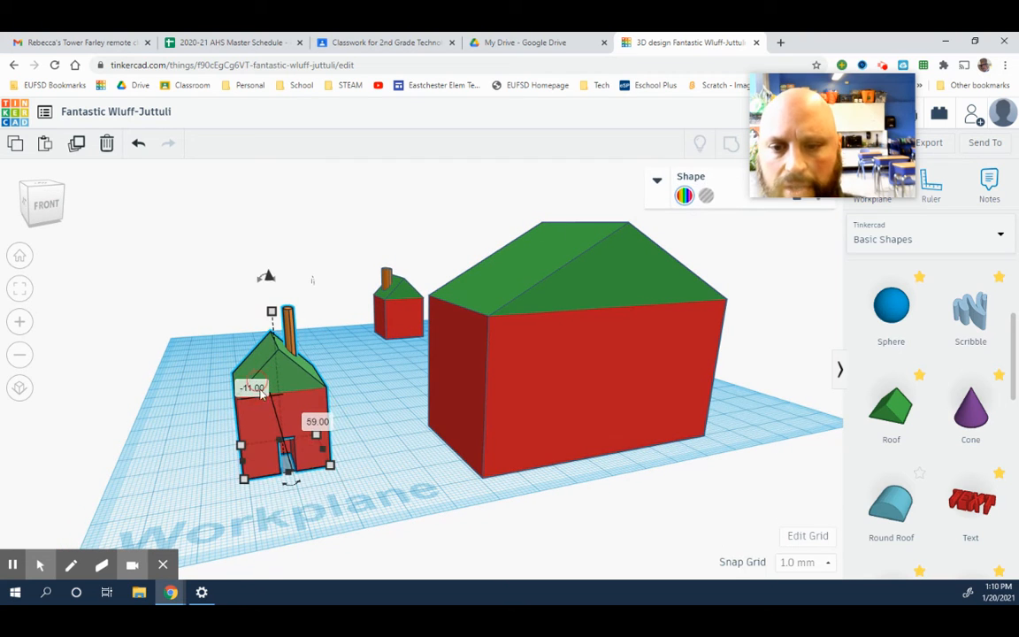
{"action": "left_click_drag", "start_coordinate": [245, 467], "coordinate": [136, 447]}
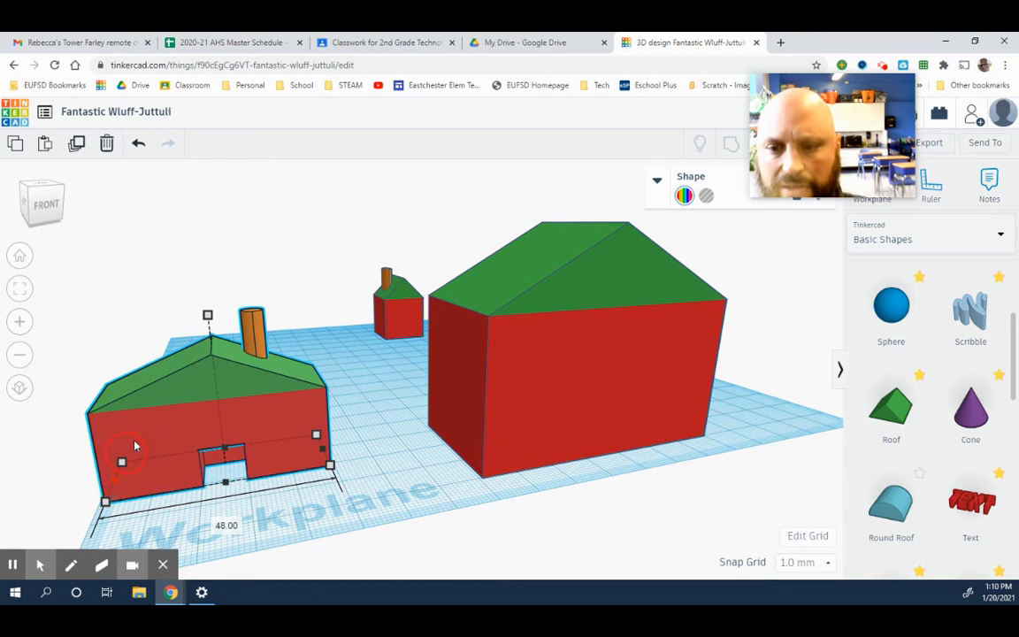
{"action": "left_click_drag", "start_coordinate": [210, 324], "coordinate": [187, 143]}
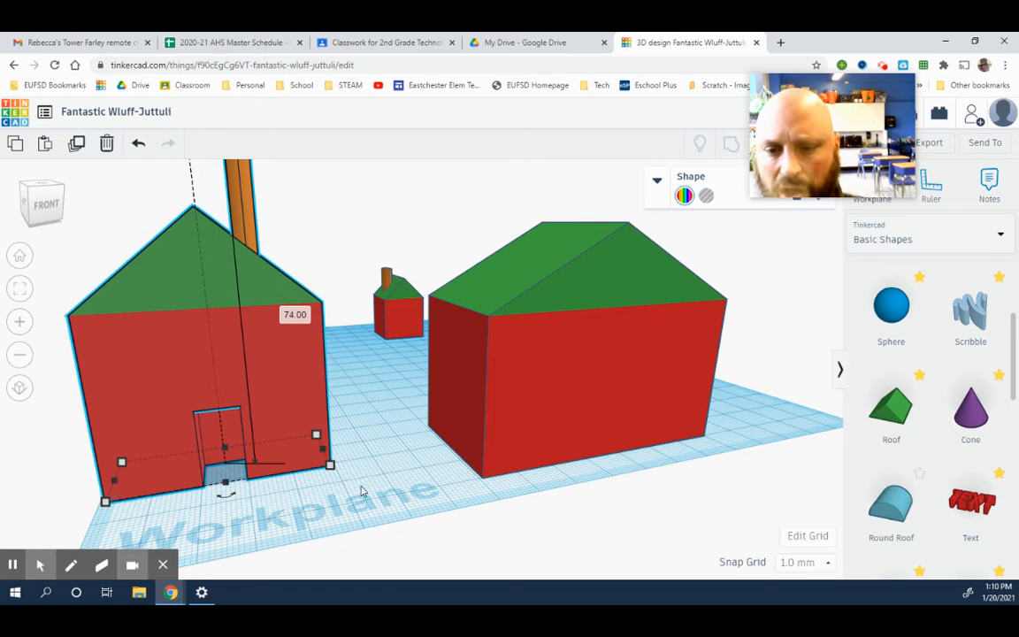
{"action": "left_click_drag", "start_coordinate": [326, 457], "coordinate": [382, 448]}
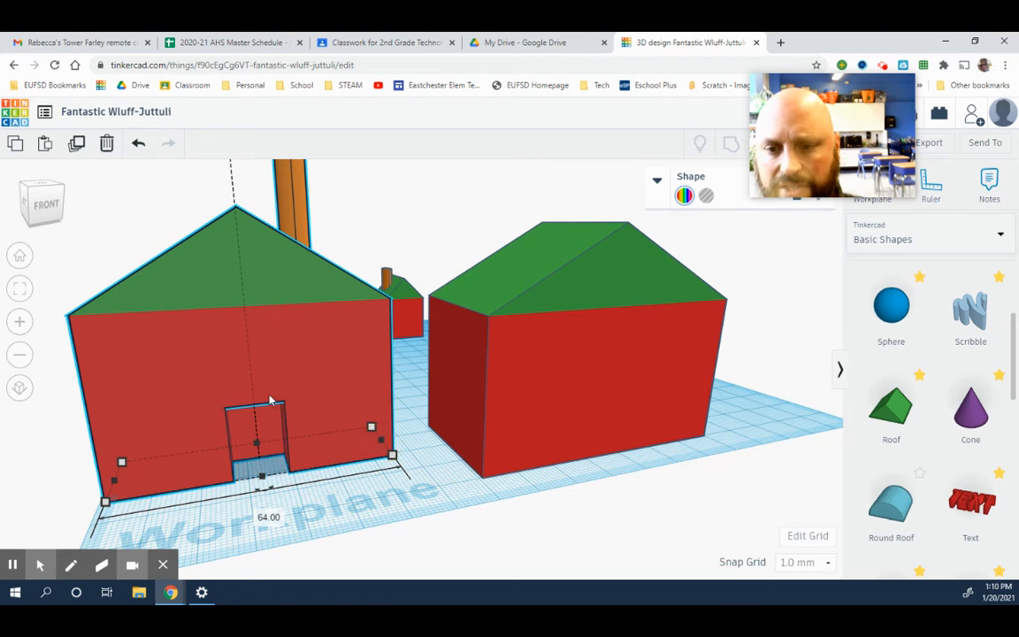
- Move the large plain house about 34 mm by 13 mm, away from the enlarged chimney house
{"action": "right_click_drag", "start_coordinate": [248, 487], "coordinate": [550, 478]}
{"action": "right_click_drag", "start_coordinate": [265, 449], "coordinate": [637, 423]}
{"action": "left_click_drag", "start_coordinate": [539, 407], "coordinate": [648, 420]}
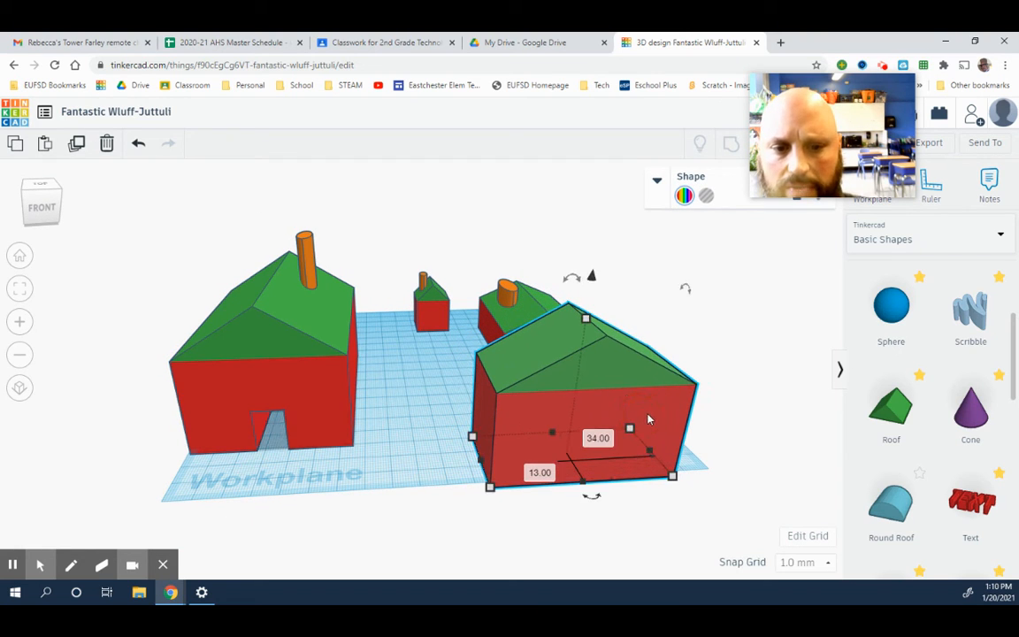
- Duplicate the large plain house and move the copy alongside the original
{"action": "left_click", "coordinate": [626, 400]}
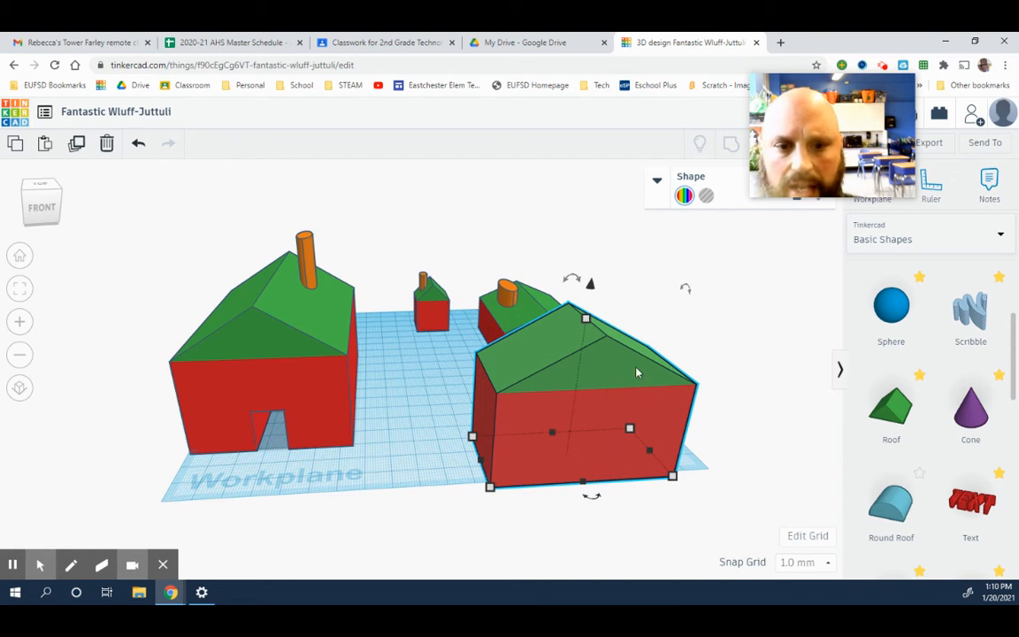
{"action": "left_click", "coordinate": [76, 144]}
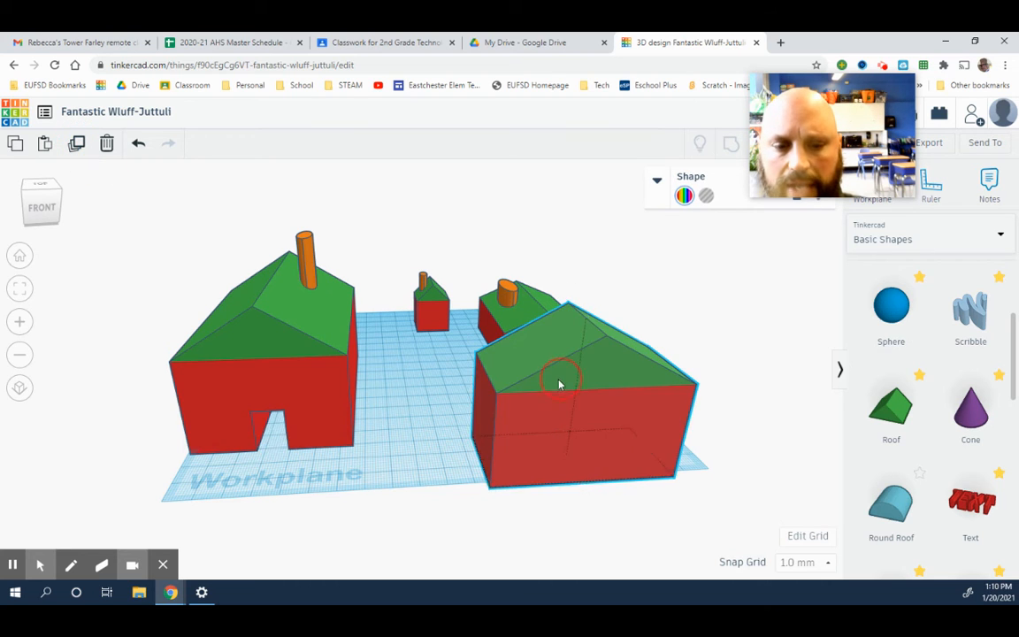
{"action": "left_click_drag", "start_coordinate": [560, 382], "coordinate": [349, 392]}
{"action": "left_click", "coordinate": [422, 466]}
- Move the enlarged chimney house 73 mm across the workplane, into line with the smaller chimney houses
{"action": "right_click_drag", "start_coordinate": [449, 553], "coordinate": [643, 575]}
{"action": "left_click_drag", "start_coordinate": [383, 409], "coordinate": [219, 368]}
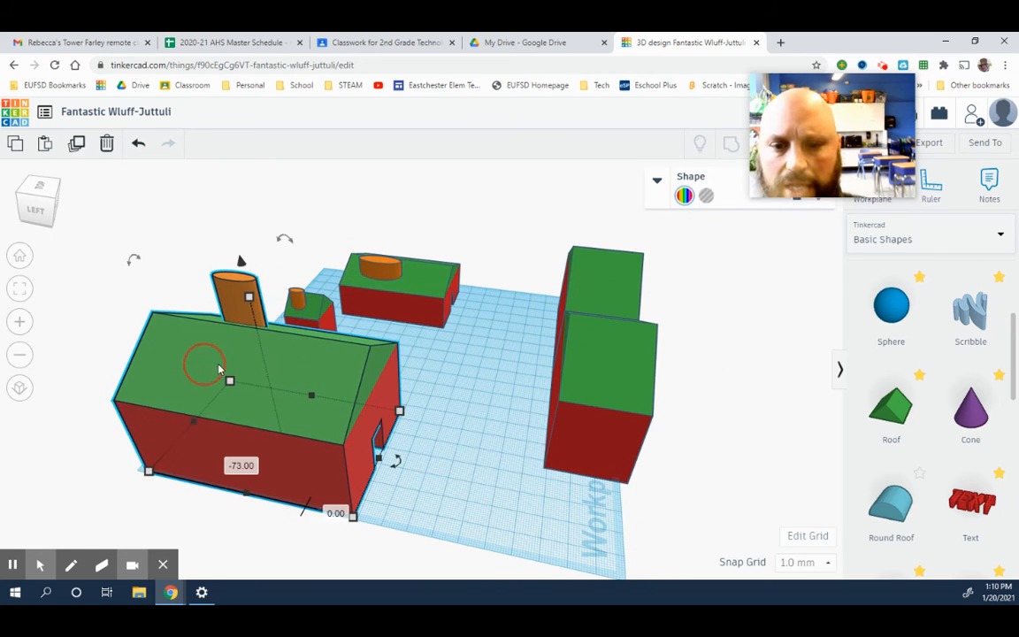
{"action": "right_click_drag", "start_coordinate": [447, 370], "coordinate": [474, 447]}
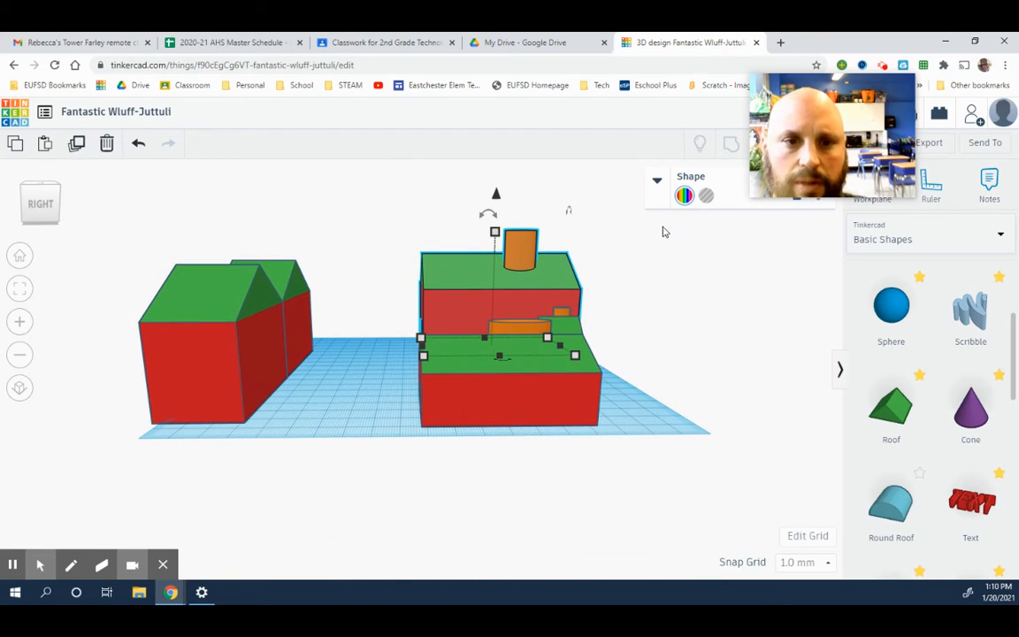
{"action": "left_click_drag", "start_coordinate": [876, 110], "coordinate": [927, 141]}
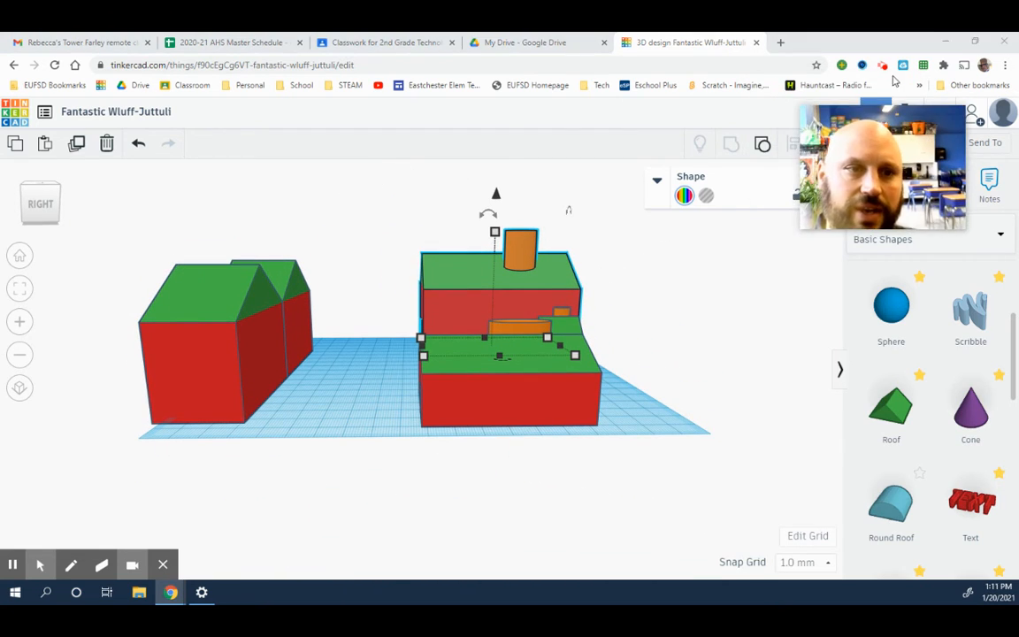
{"action": "left_click", "coordinate": [882, 66]}
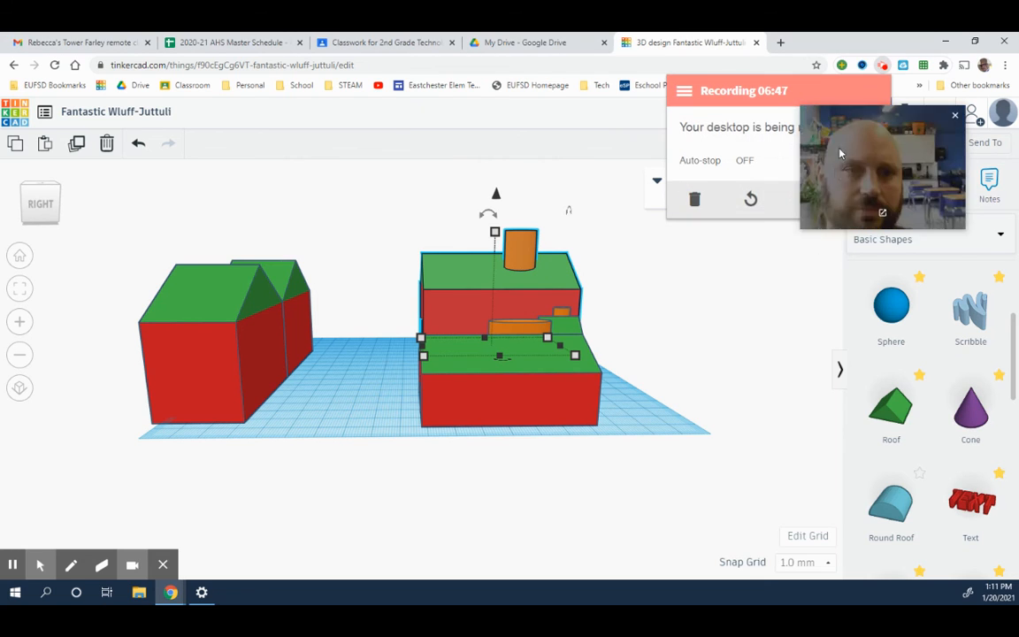